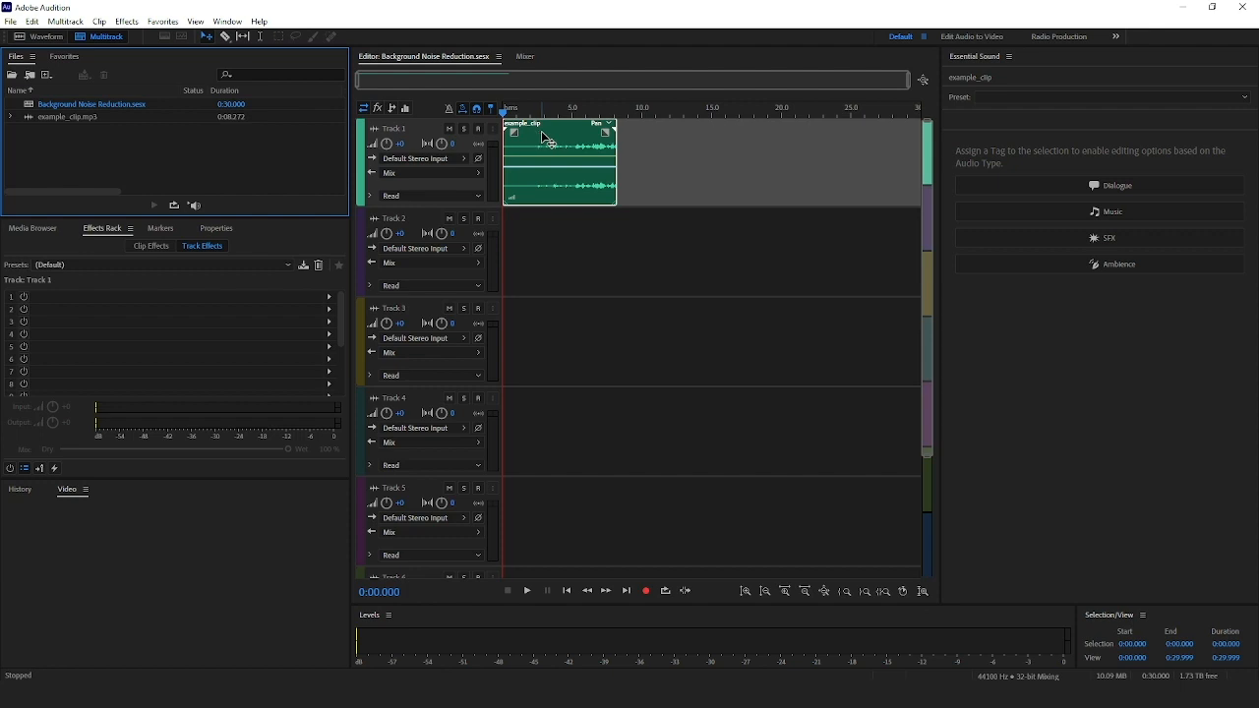
- Open the example_clip clip from Track 1 in the Waveform editor
double_click(547, 138)
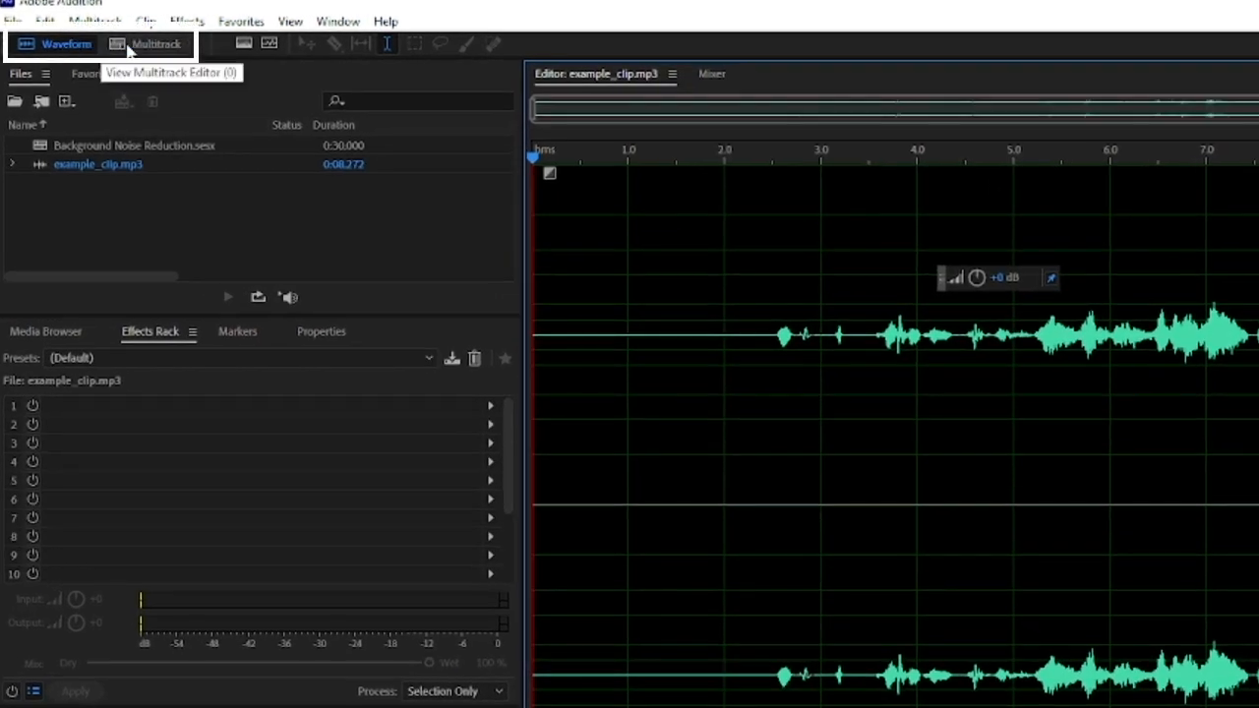
click(130, 49)
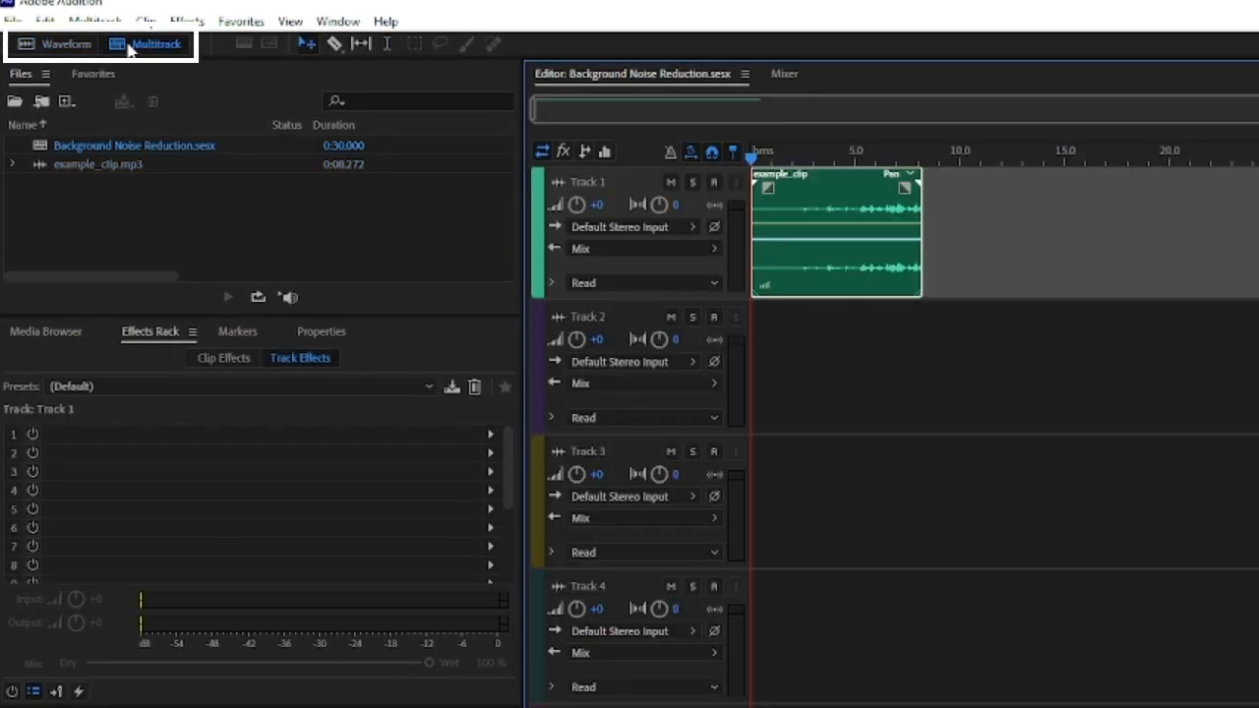
click(69, 45)
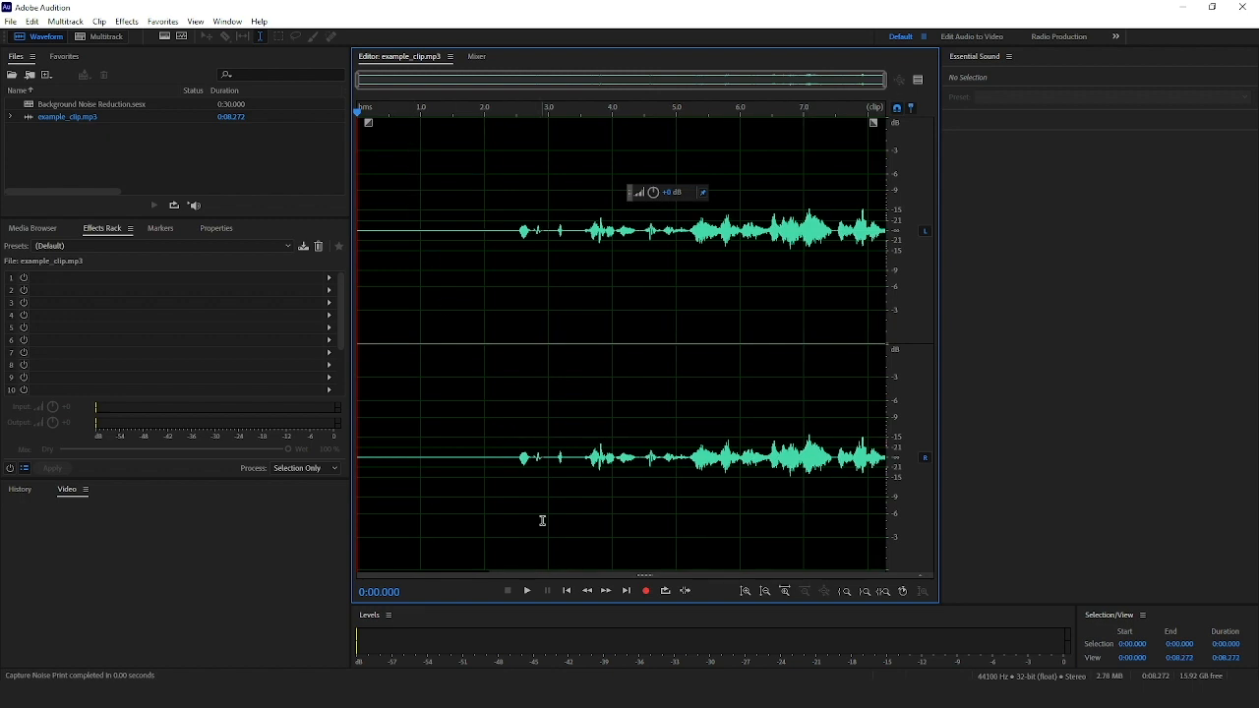
- Play the clip from its beginning and replay the opening from about 0.5 s to hear the background noise
click(528, 591)
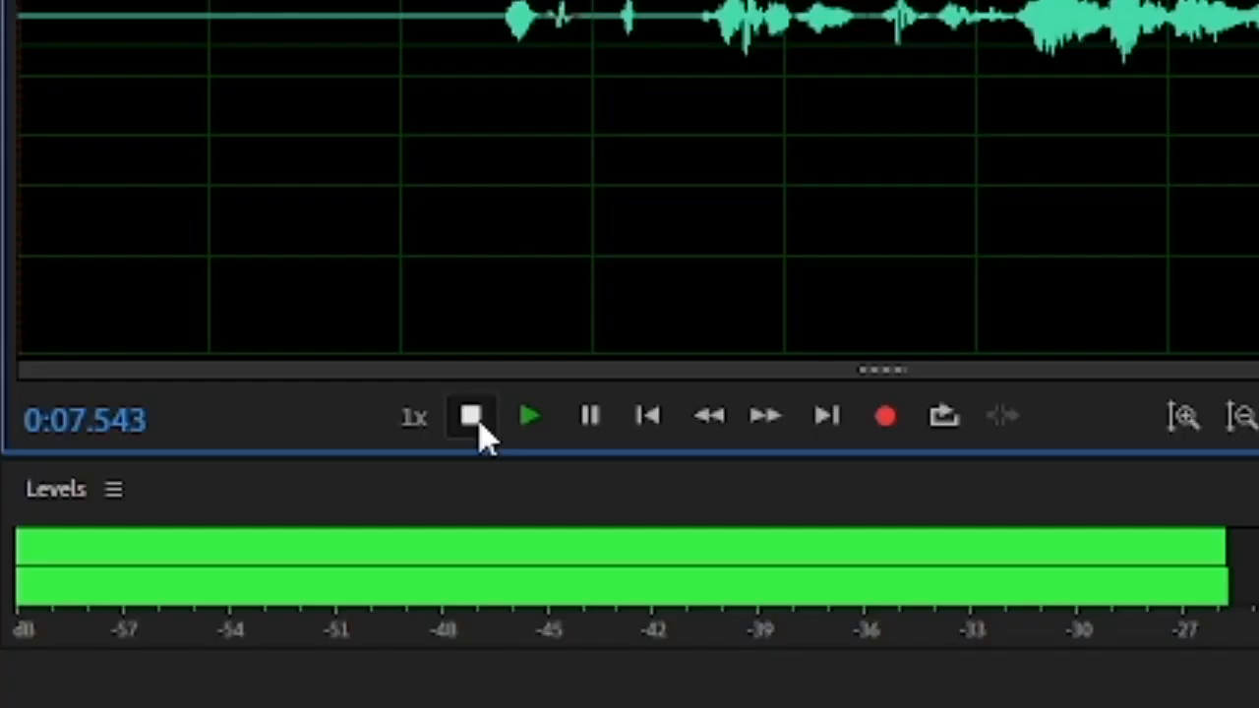
click(479, 424)
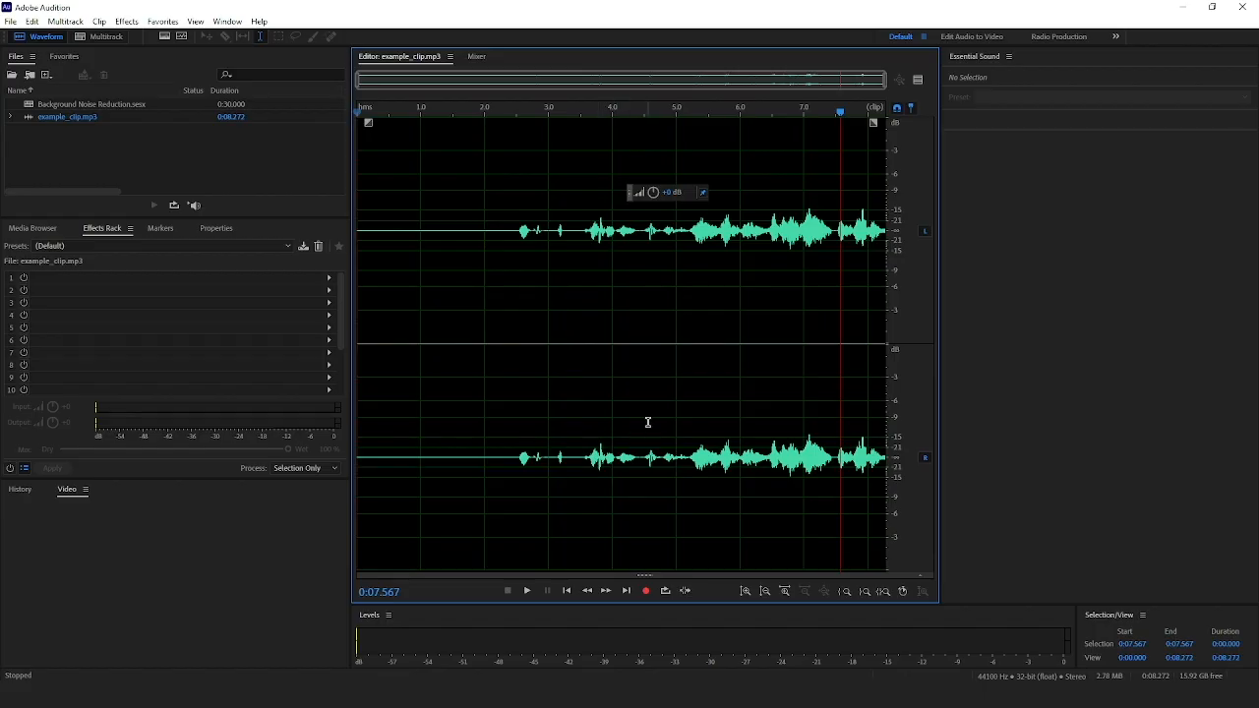
drag(487, 117, 390, 111)
click(527, 591)
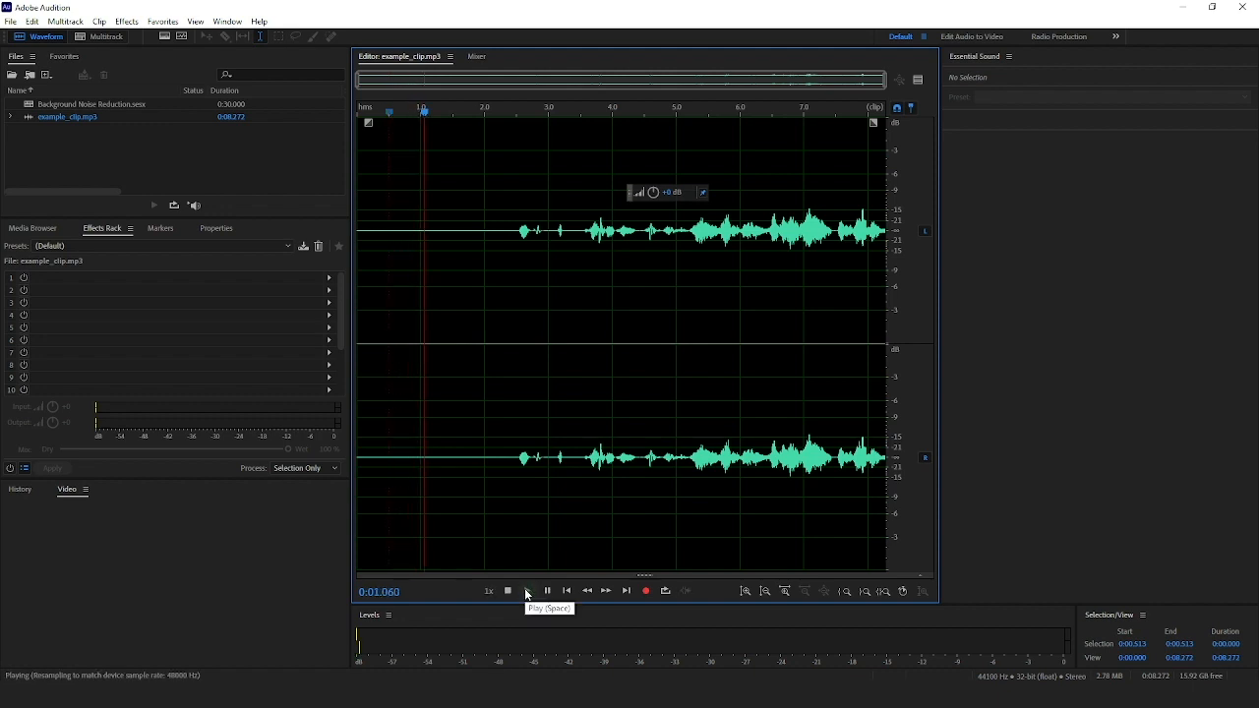
click(510, 592)
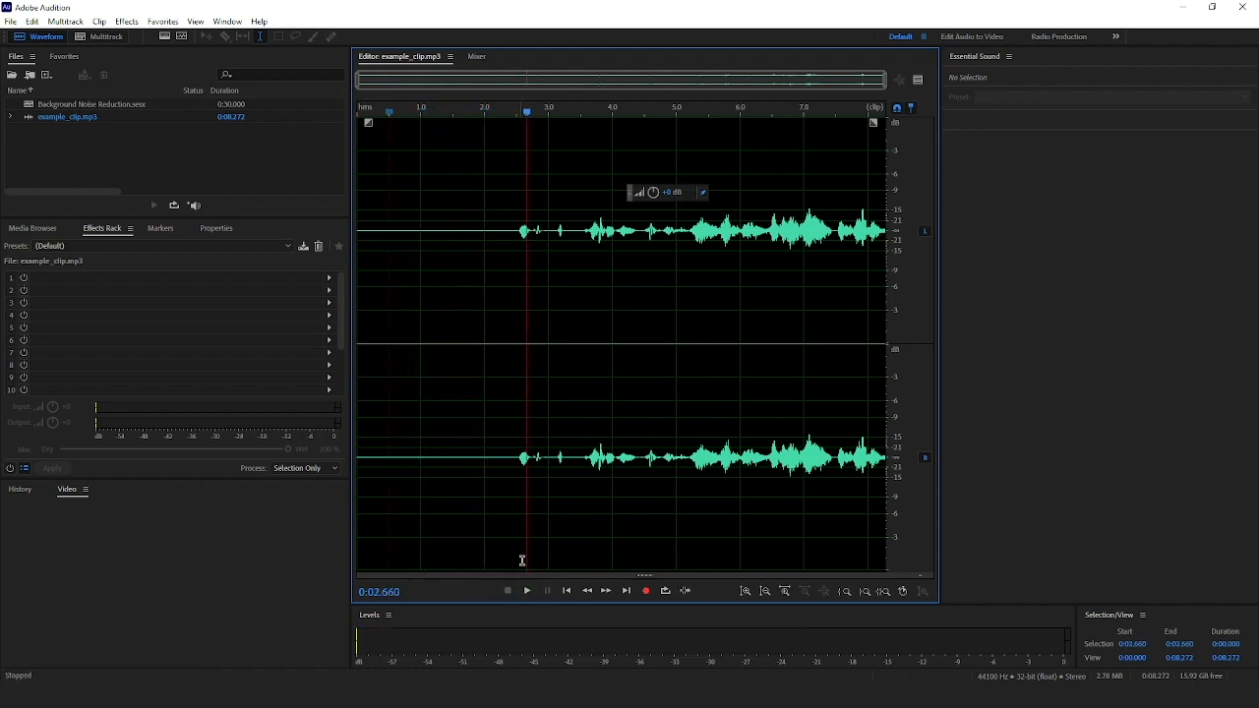
- Replay the quiet section before the first sounds, starting from about 0.27 s
click(471, 113)
drag(471, 113, 374, 112)
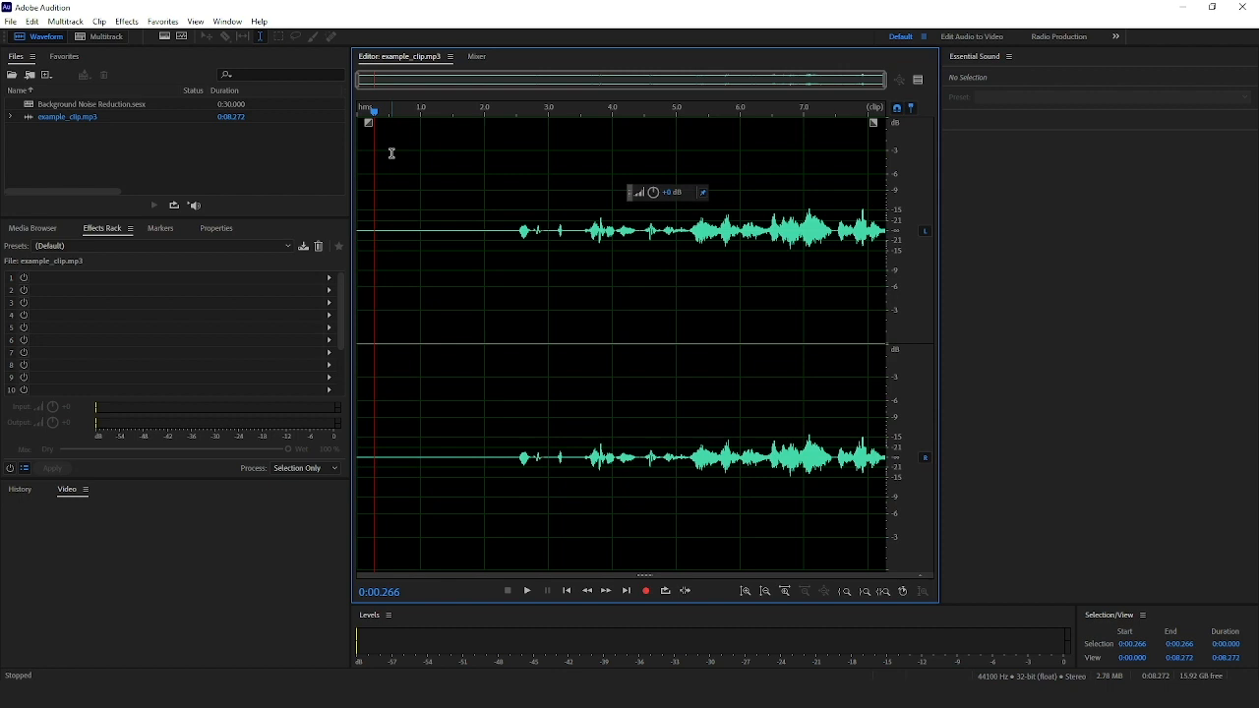
click(530, 594)
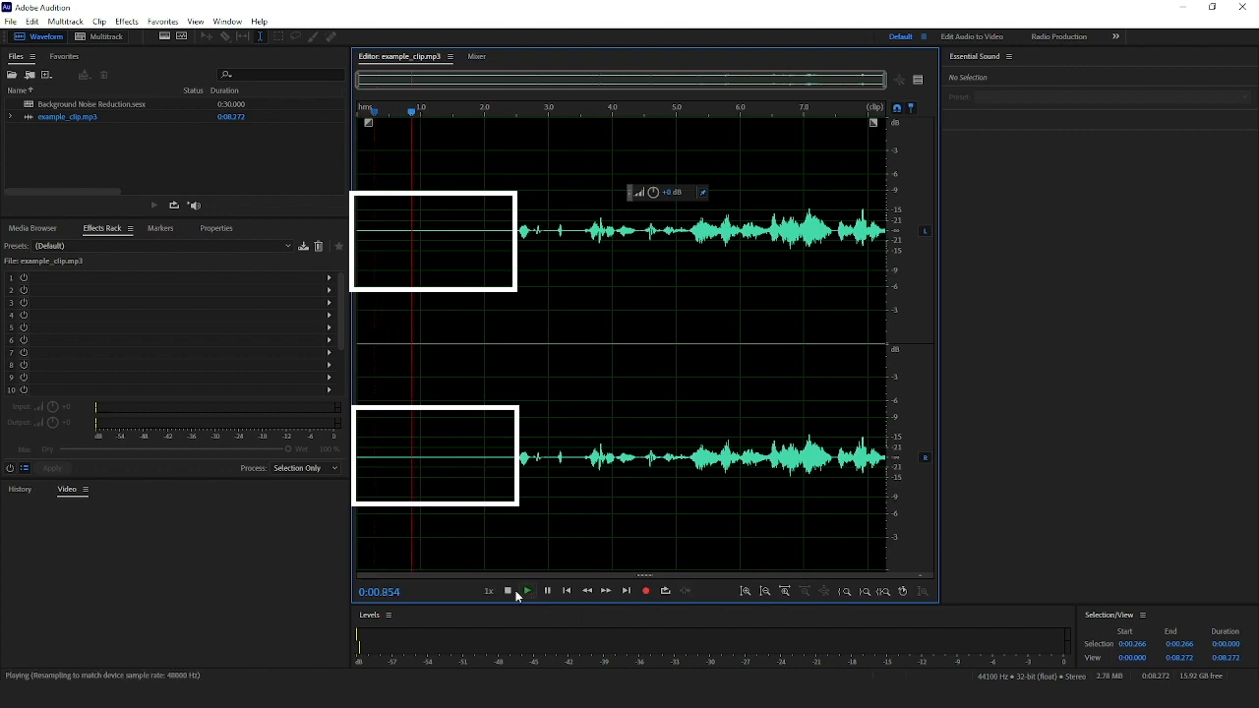
click(508, 591)
- Select the quiet noise-only section of the waveform from about 0.3 s to 2.0 s
click(369, 118)
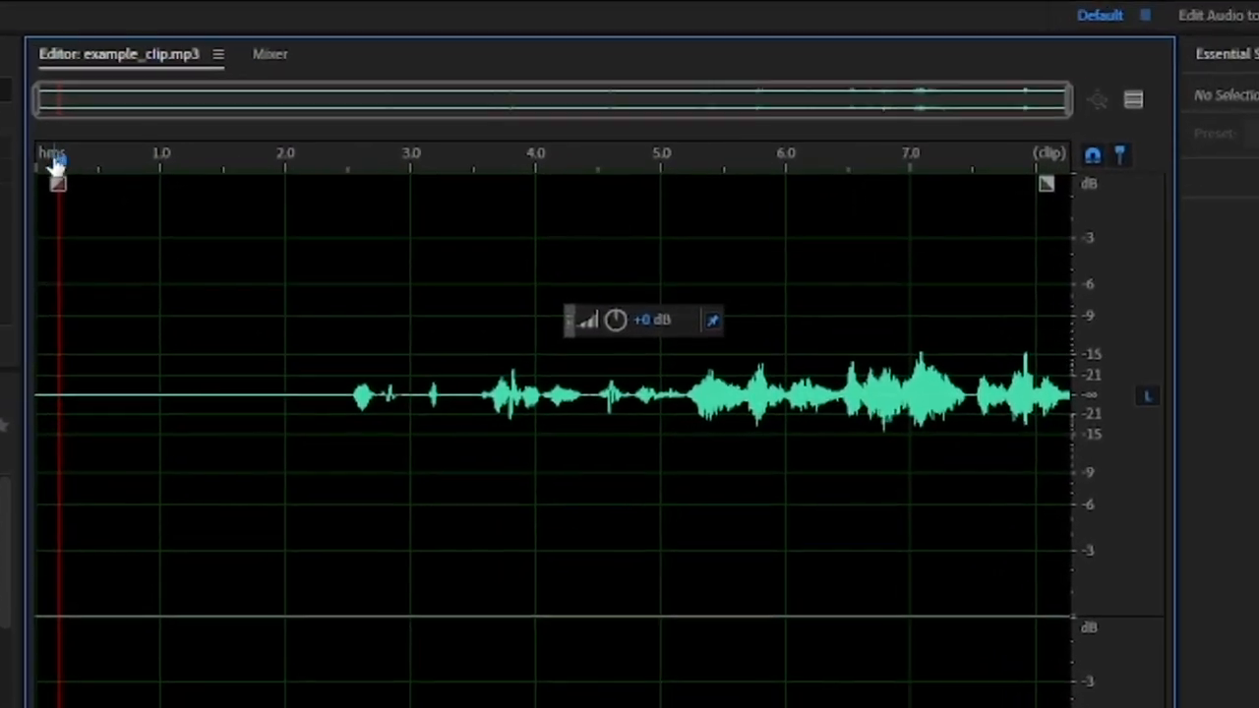
drag(56, 166, 72, 166)
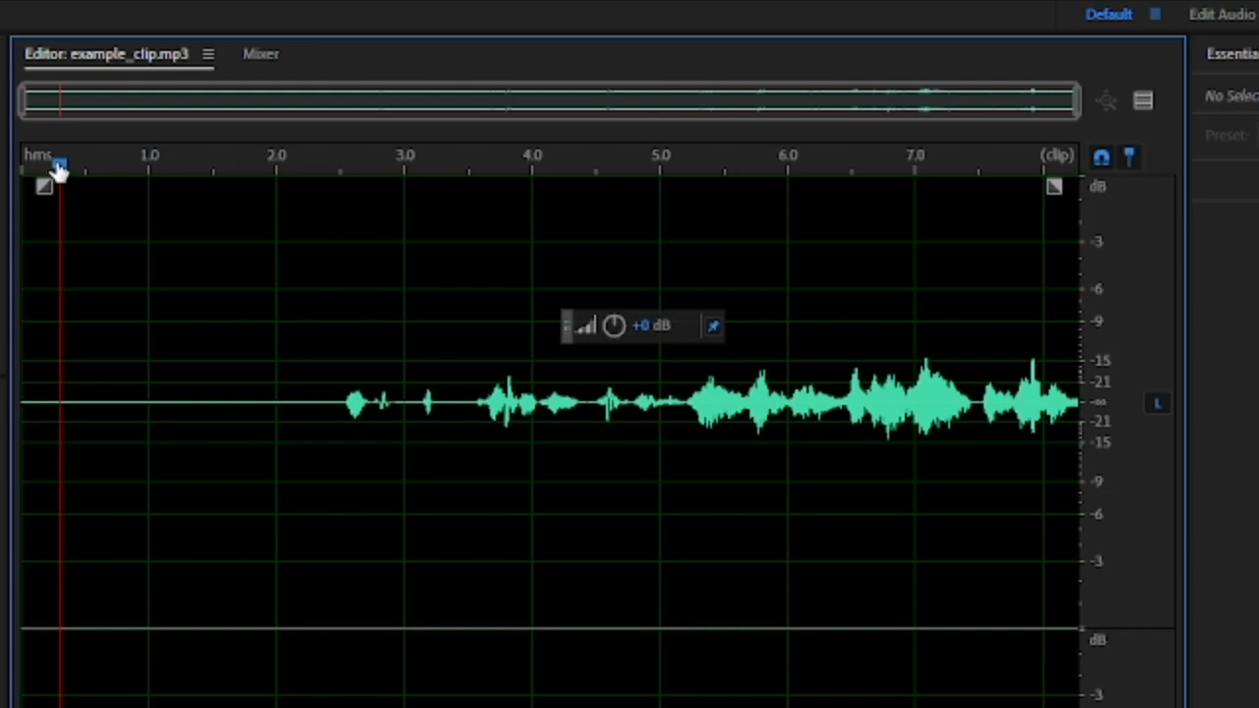
shift+click(274, 330)
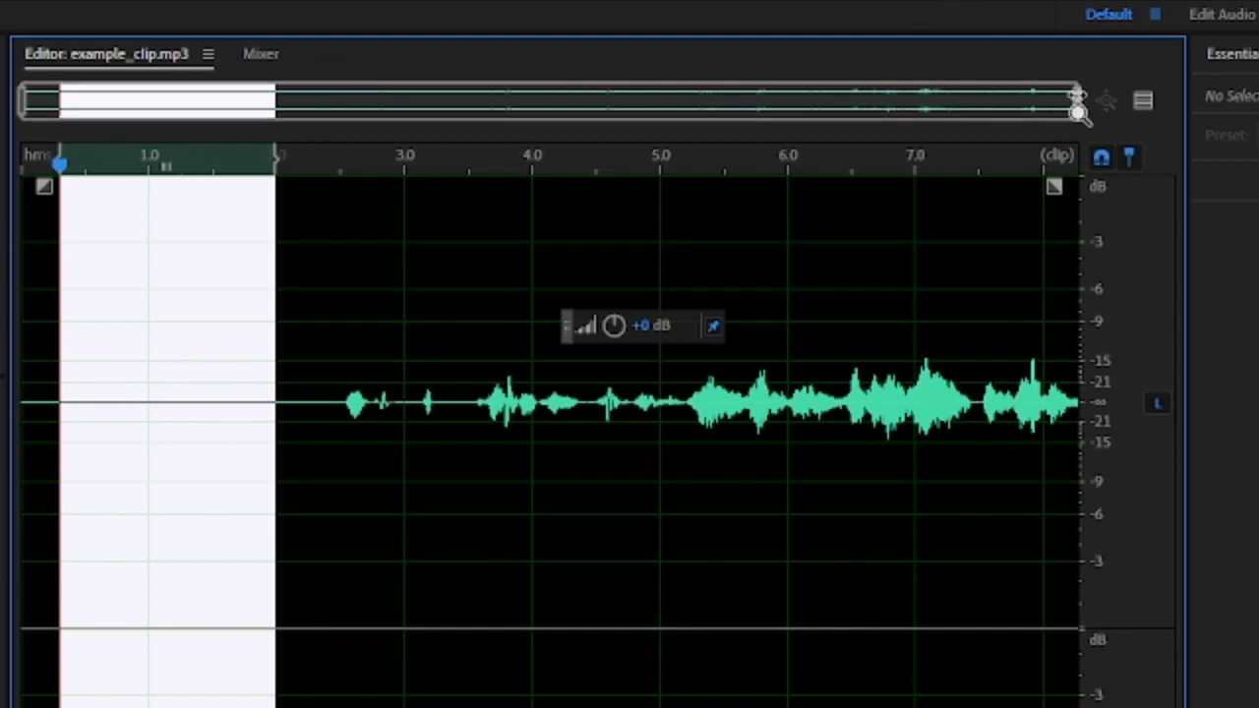
- Adjust both ends of the selected quiet section, placing its start at 0.5 s
drag(1078, 103, 435, 79)
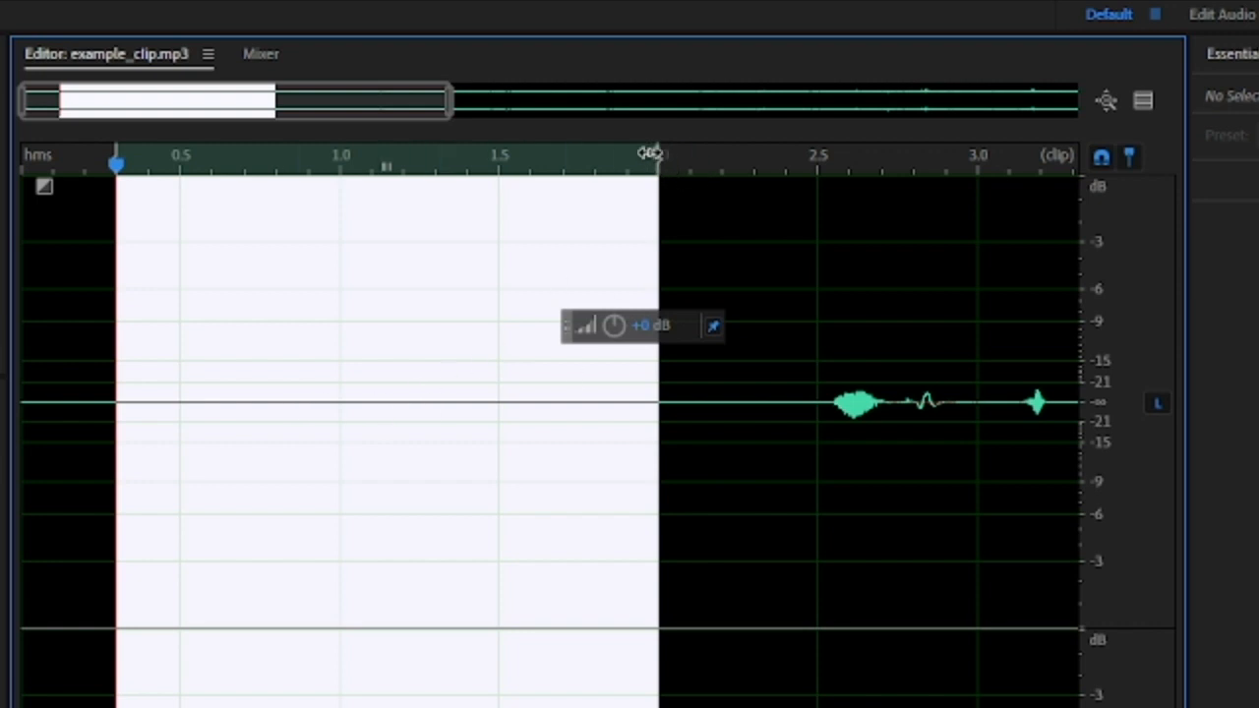
drag(649, 153, 518, 162)
drag(117, 165, 243, 169)
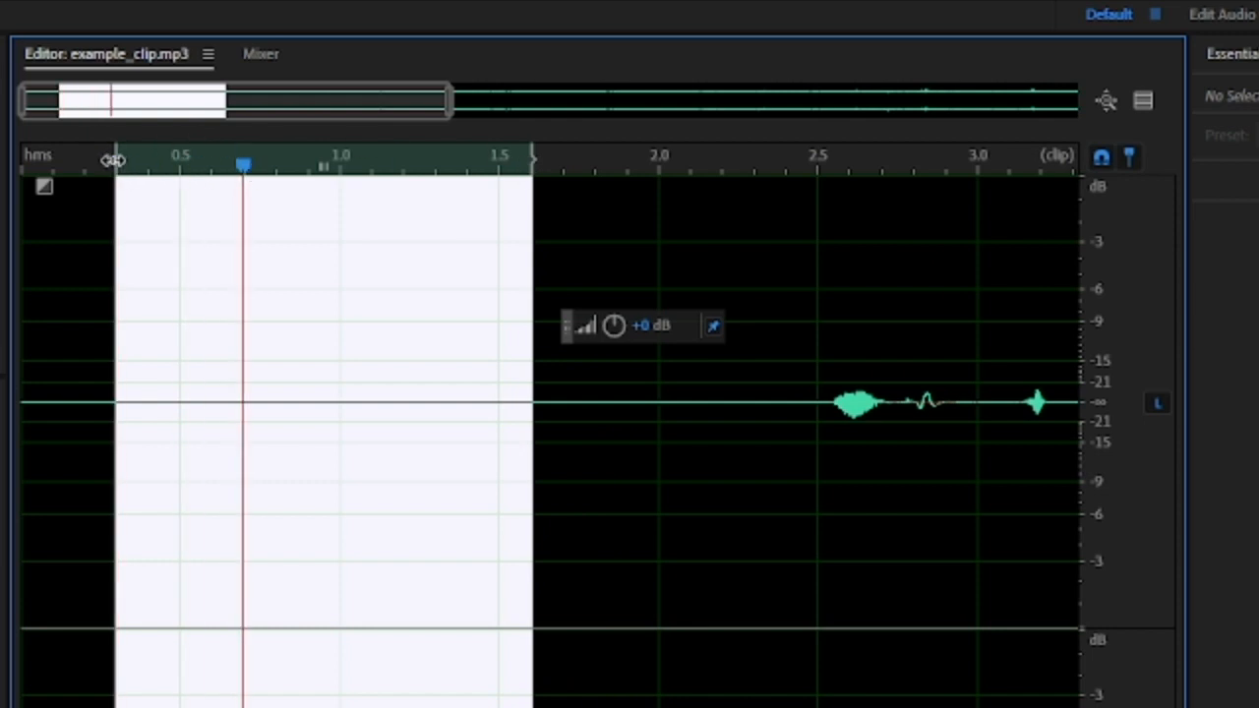
drag(114, 159, 202, 154)
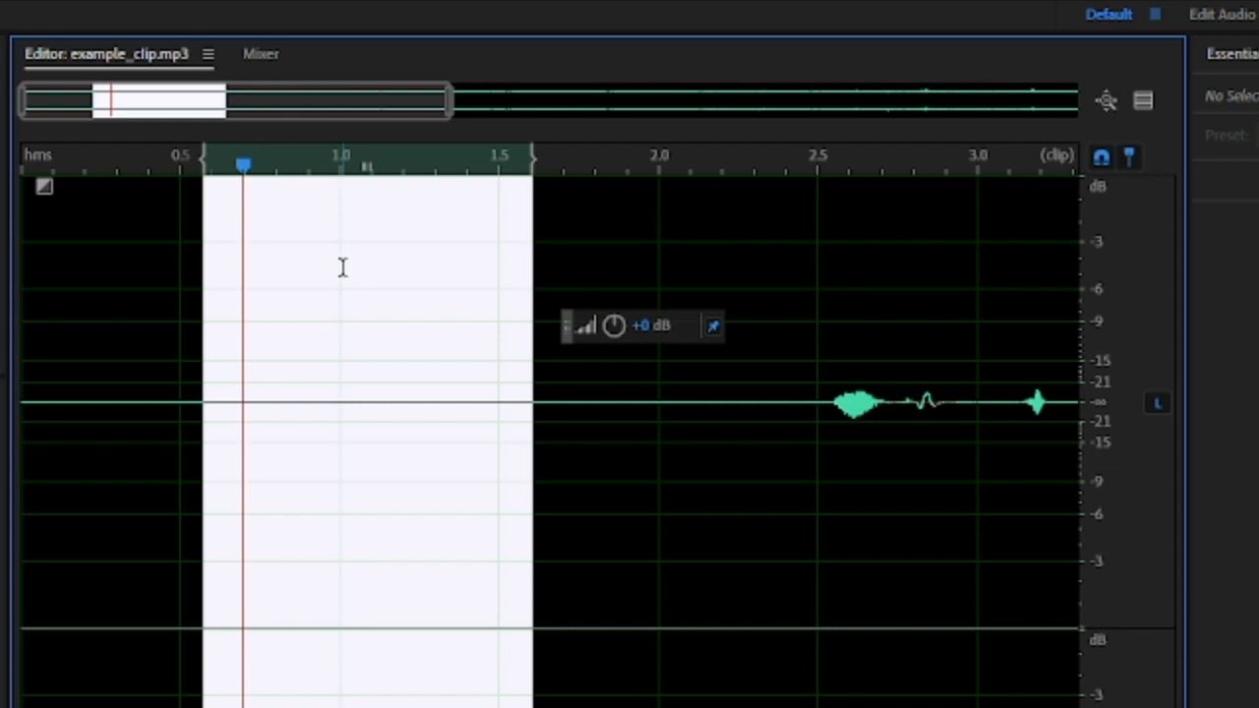
drag(535, 155, 566, 157)
drag(191, 148, 177, 157)
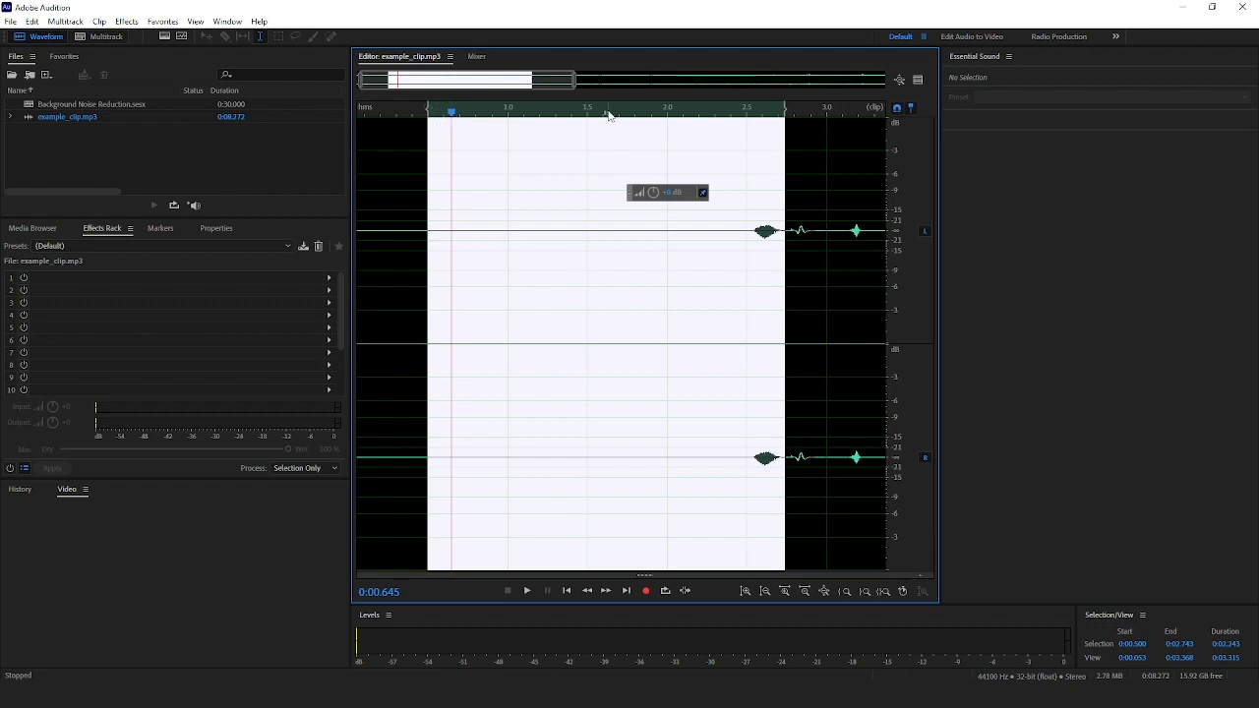
- Try extending the selection's end to about 3.13 s, over the first audible sounds, and play the selected range
click(696, 111)
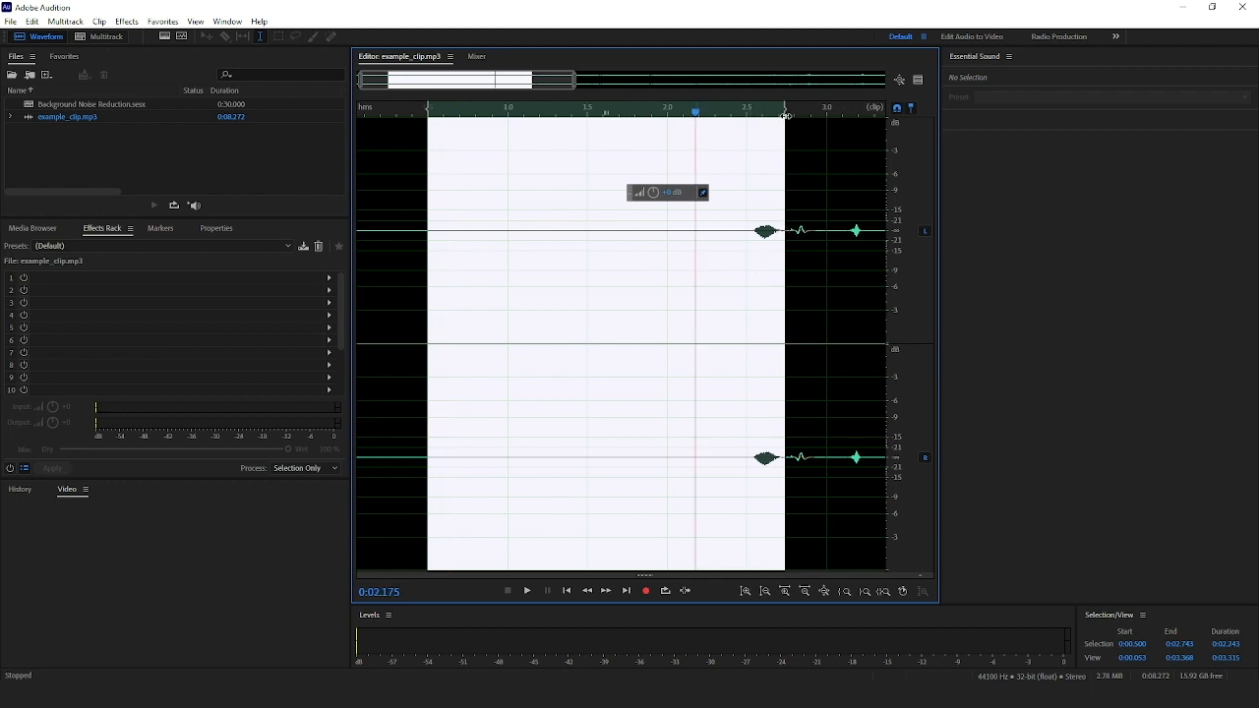
drag(786, 111, 846, 111)
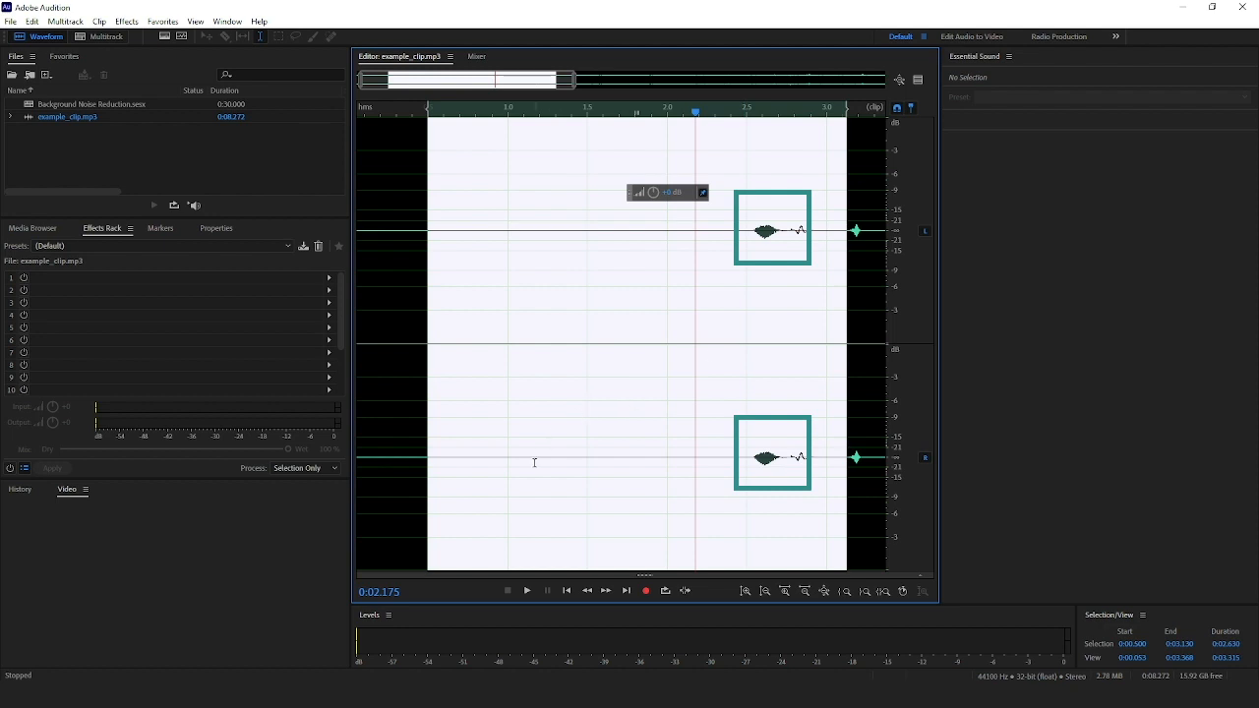
click(527, 591)
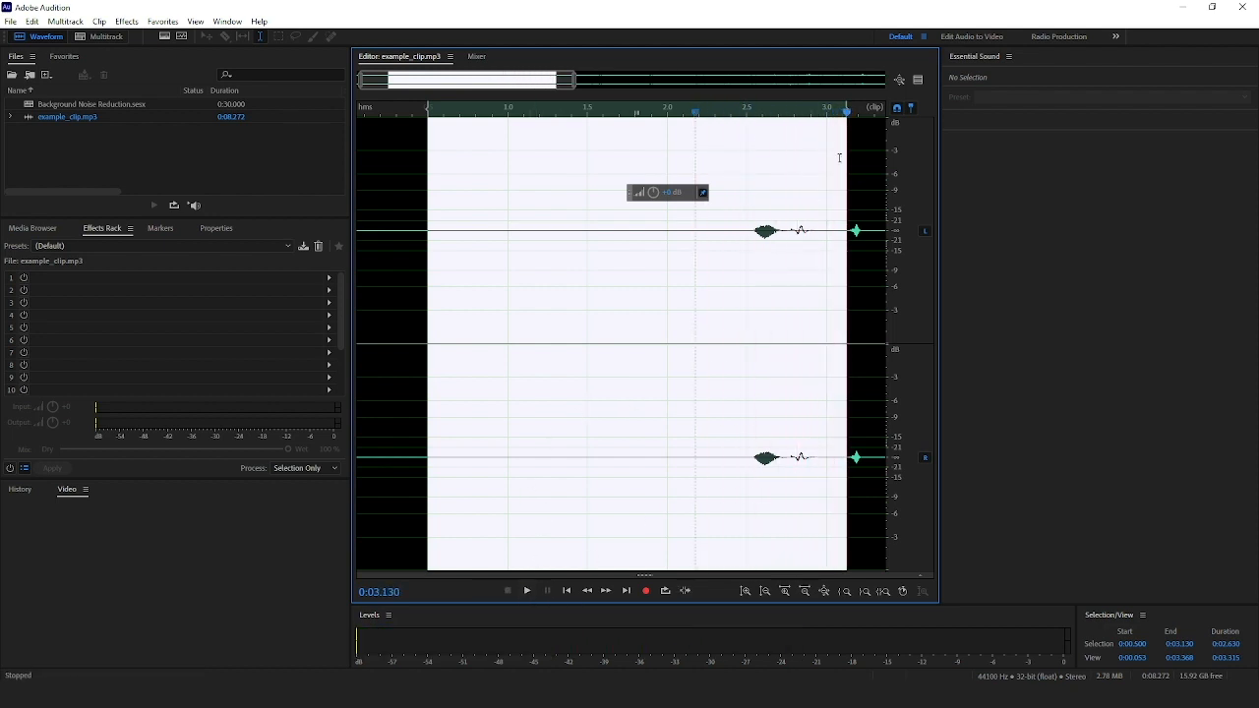
- Shorten the selection's end to about 1.79 s so it holds only noise, and play it with looping turned on
drag(846, 106, 632, 107)
click(514, 108)
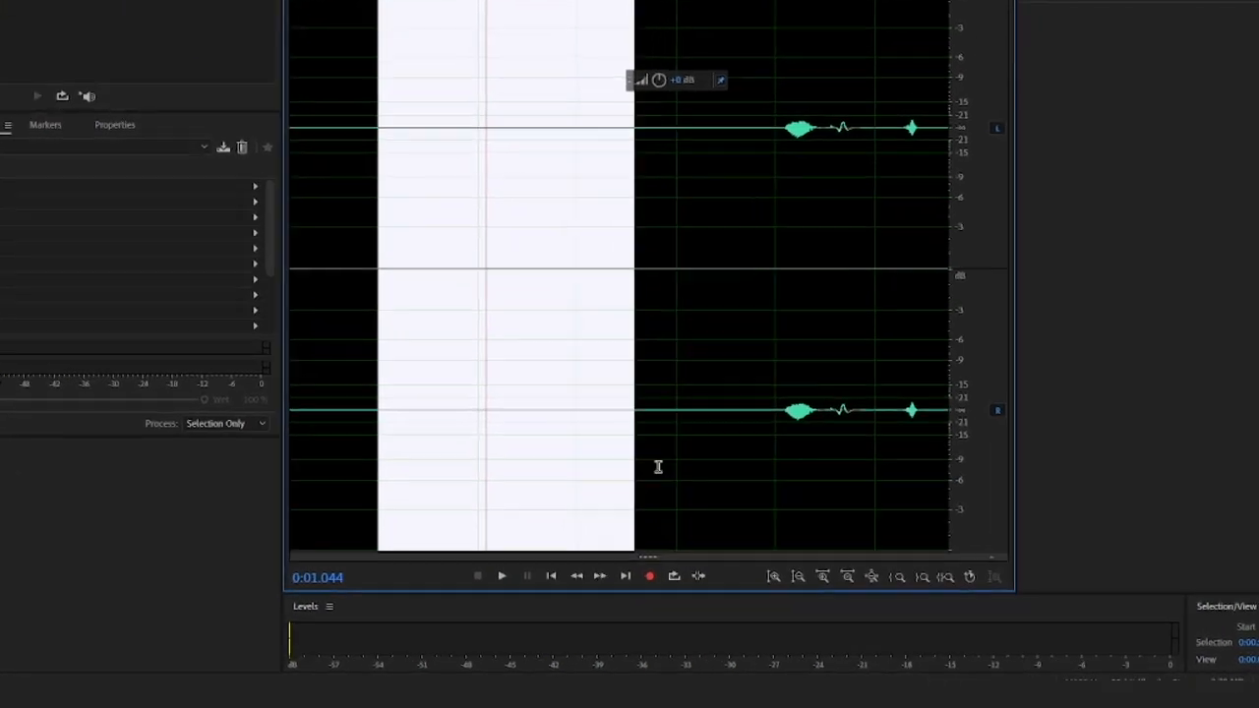
click(701, 547)
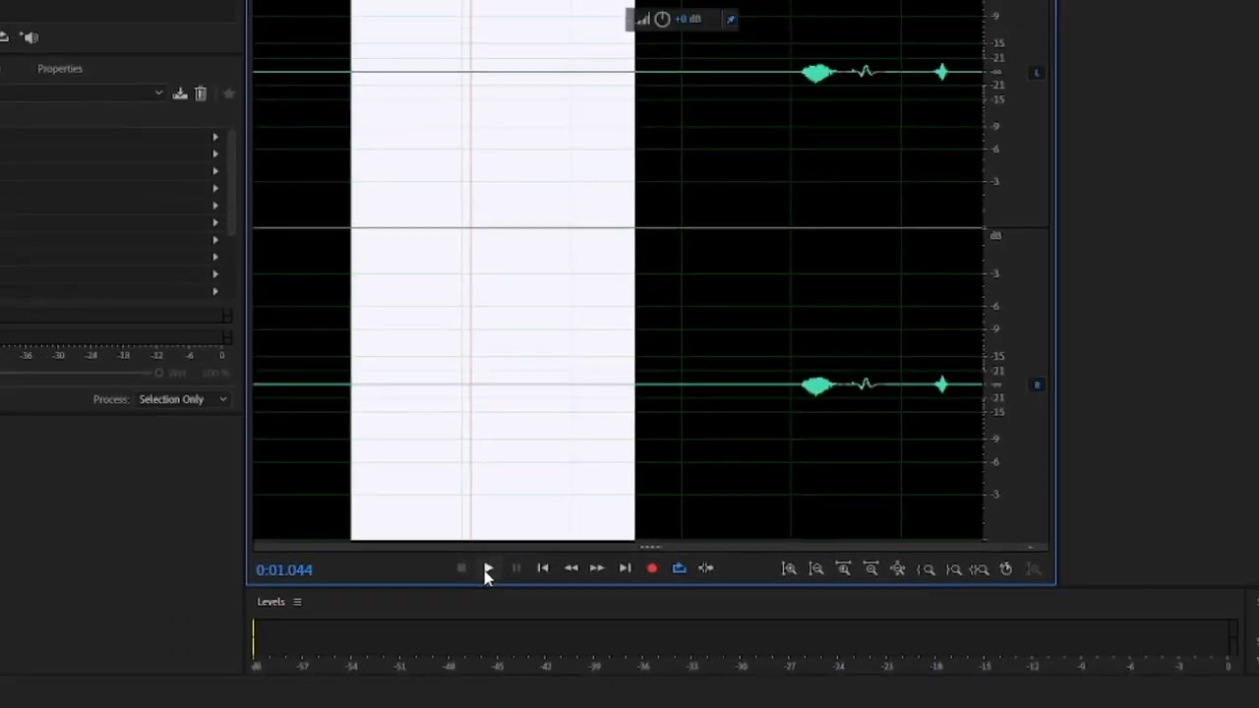
click(486, 570)
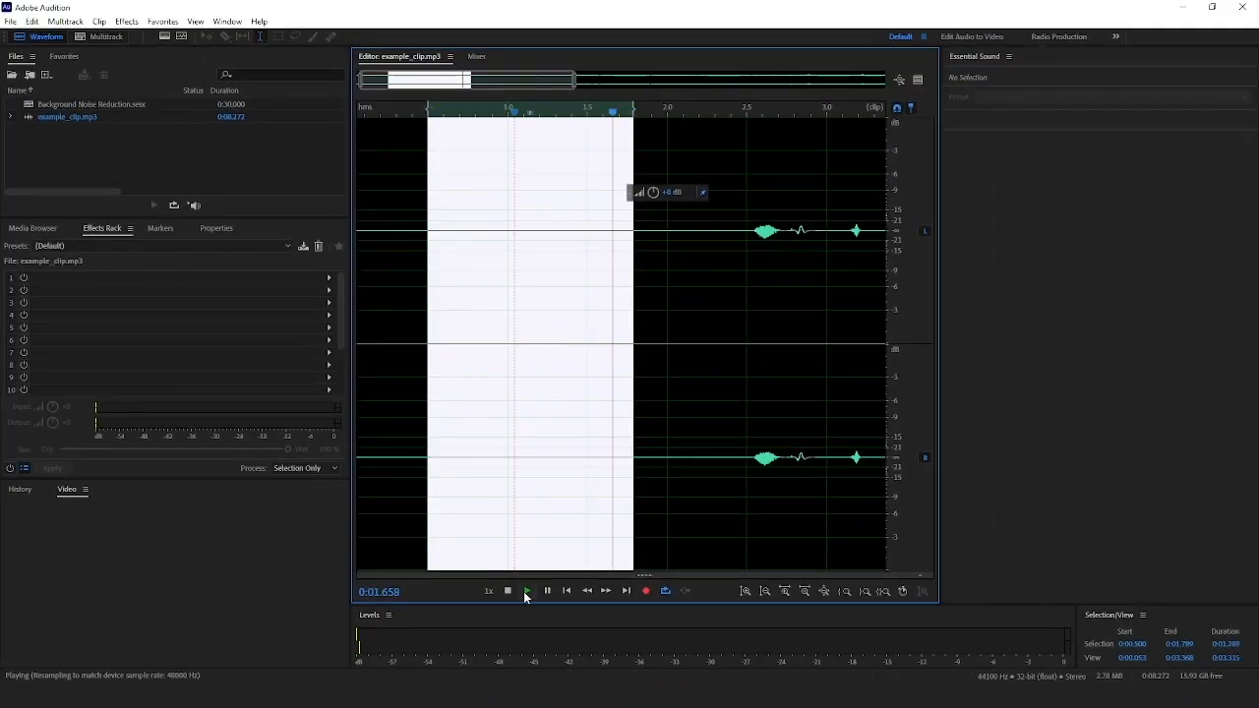
click(509, 591)
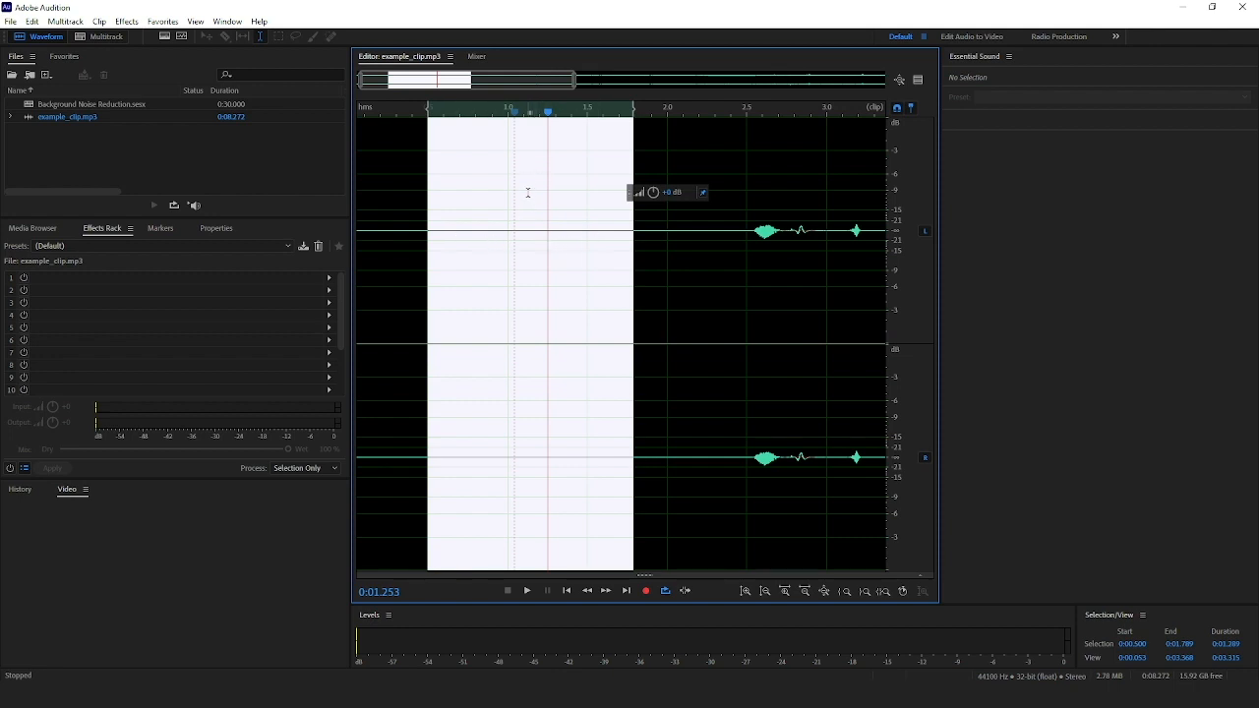
- Adjust the selection's end to about 1.96 s and capture the selected noise as a noise print
drag(633, 108, 439, 108)
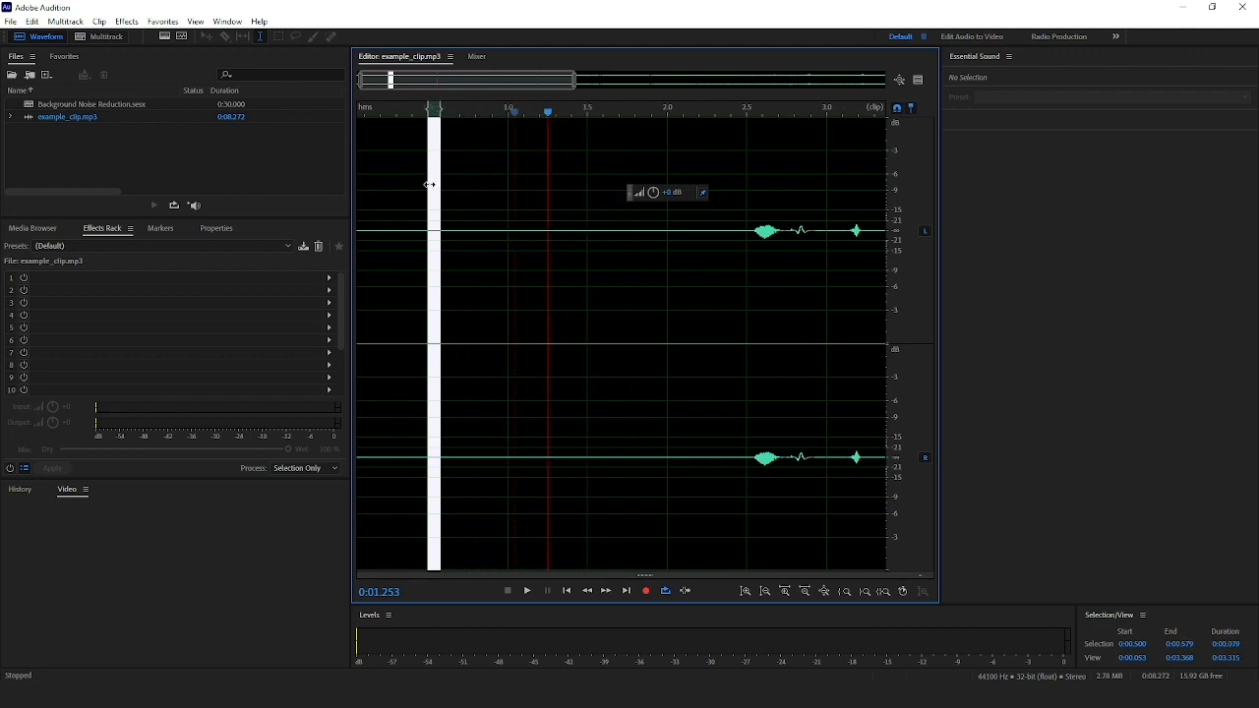
drag(440, 108, 660, 108)
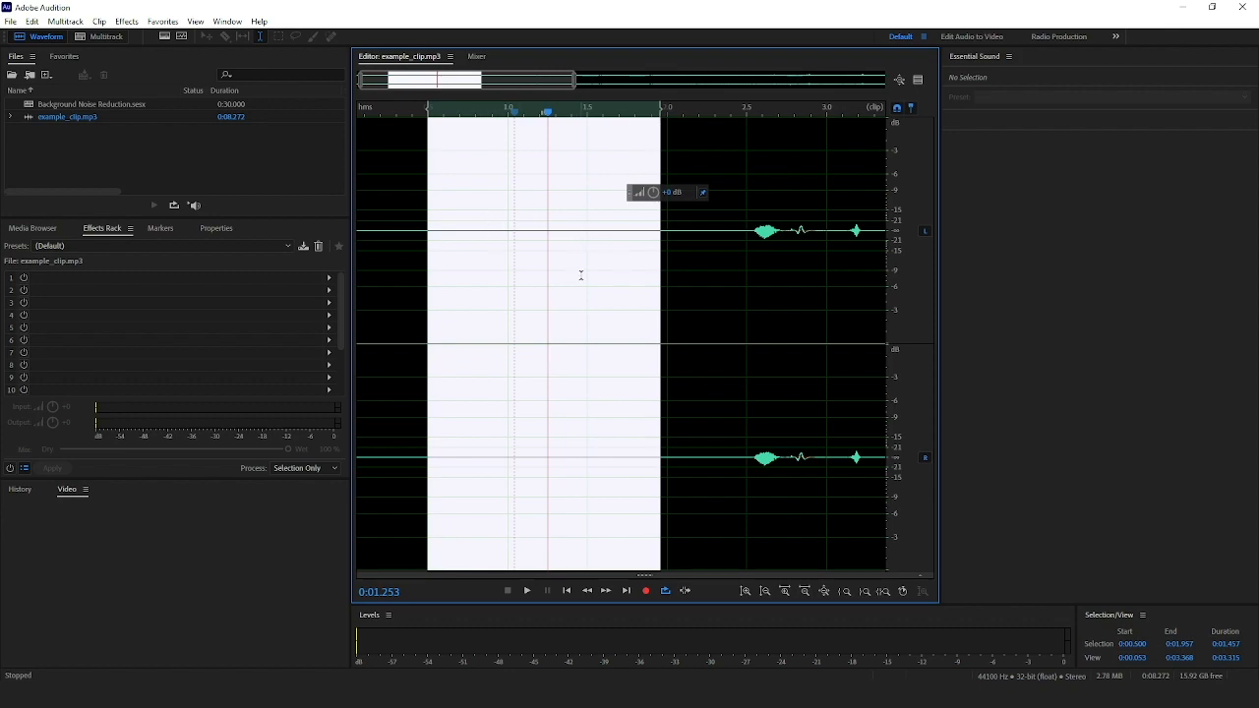
right_click(562, 215)
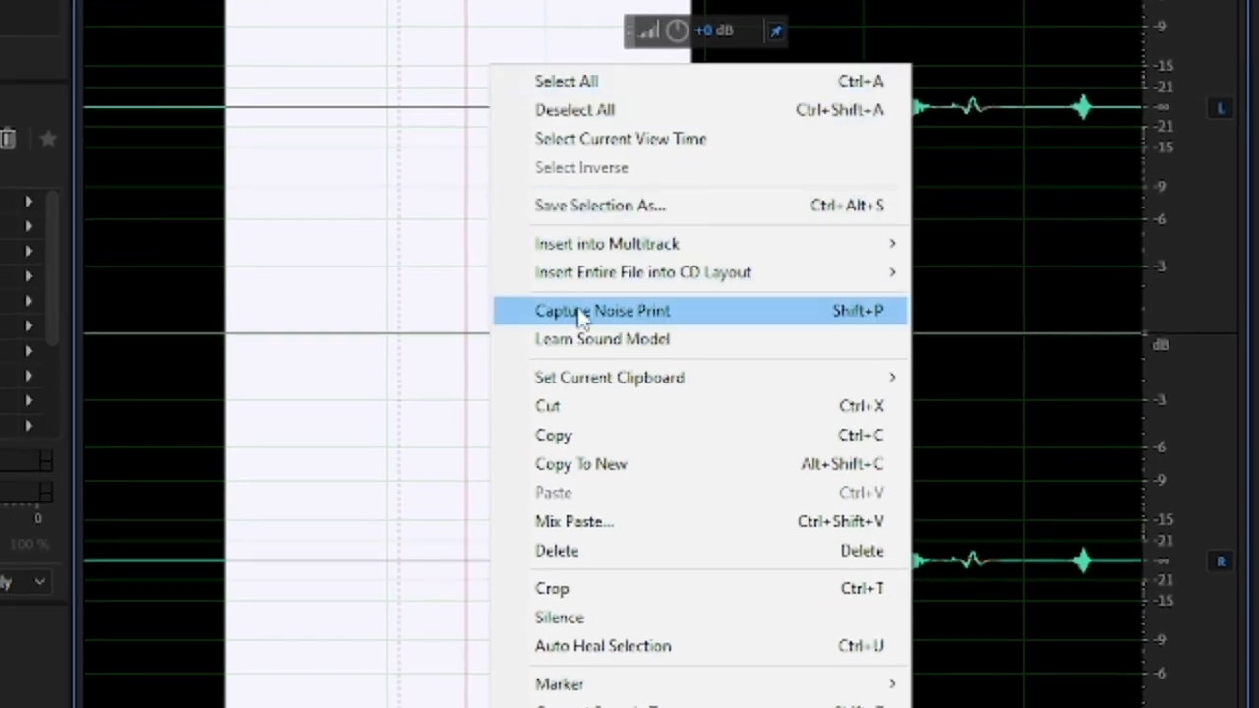
click(691, 312)
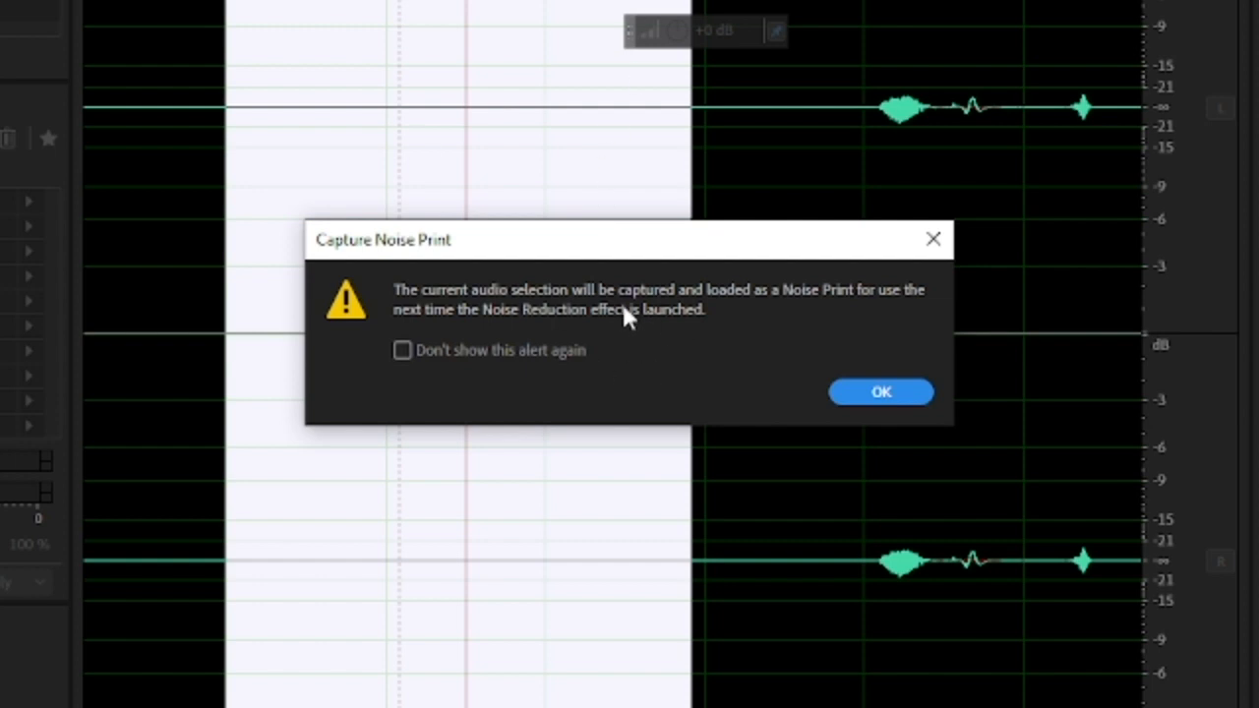
click(878, 393)
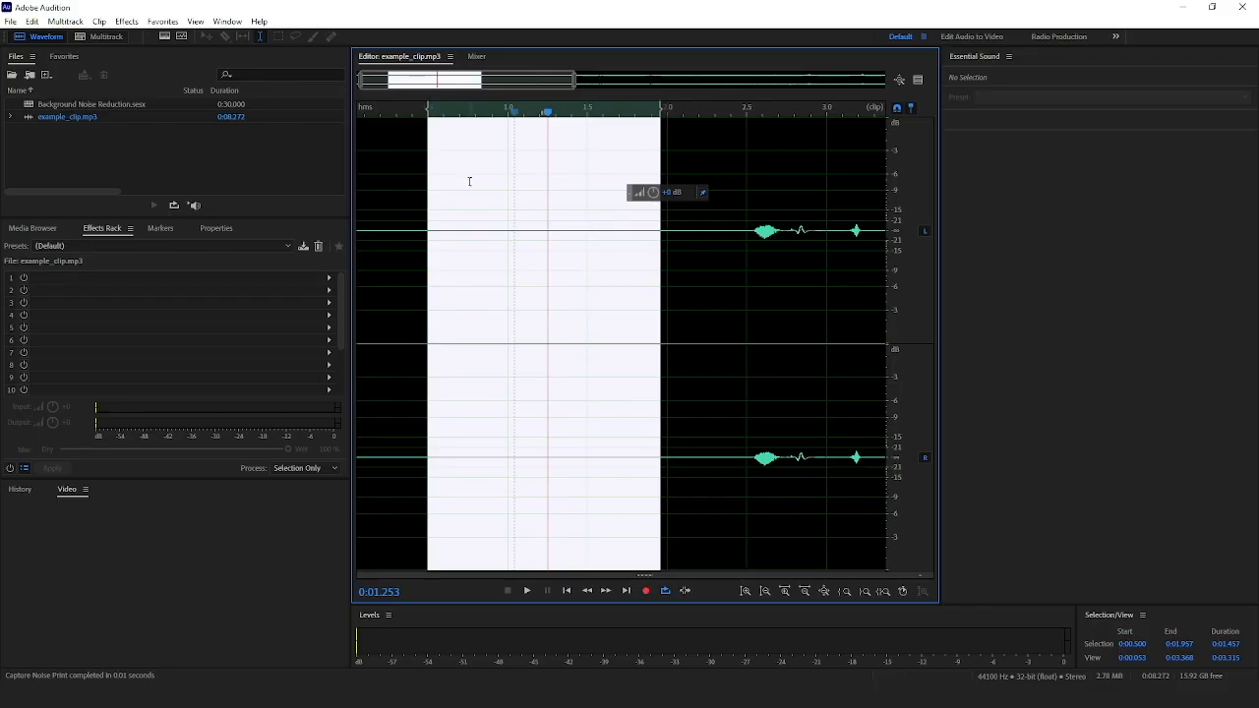
- Deselect the range and open the Noise Reduction (process) effect for the clip
click(408, 169)
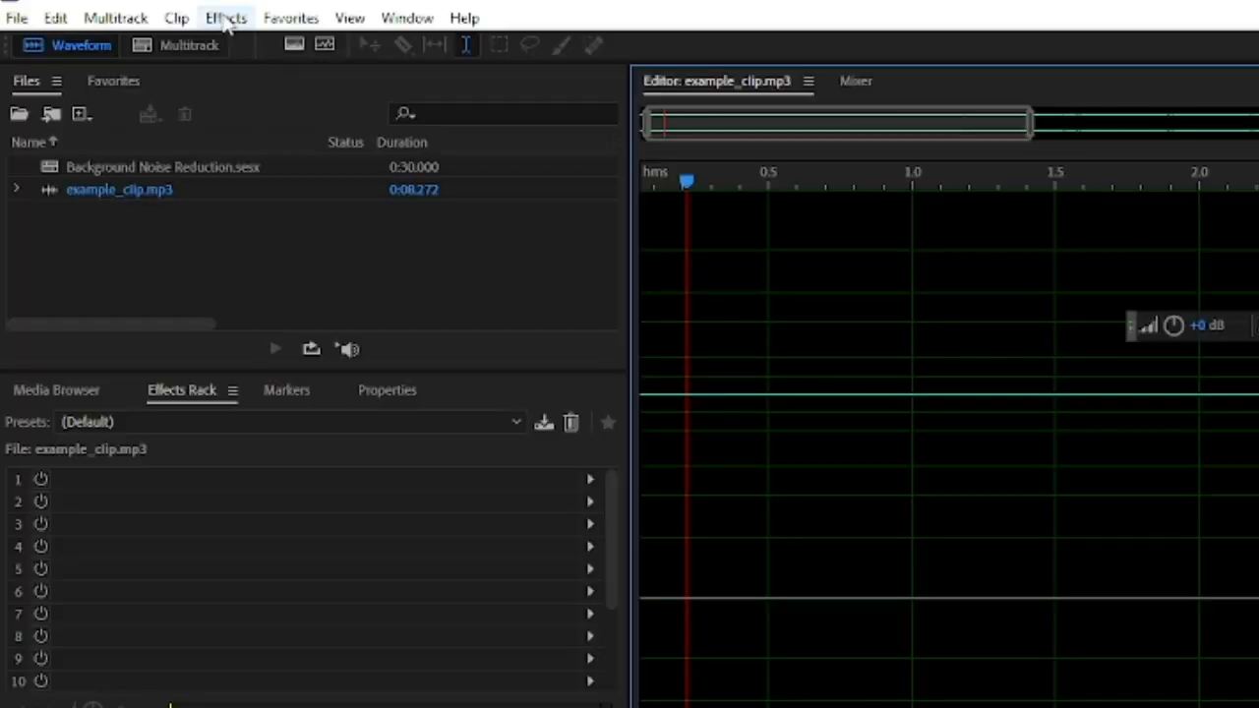
click(126, 22)
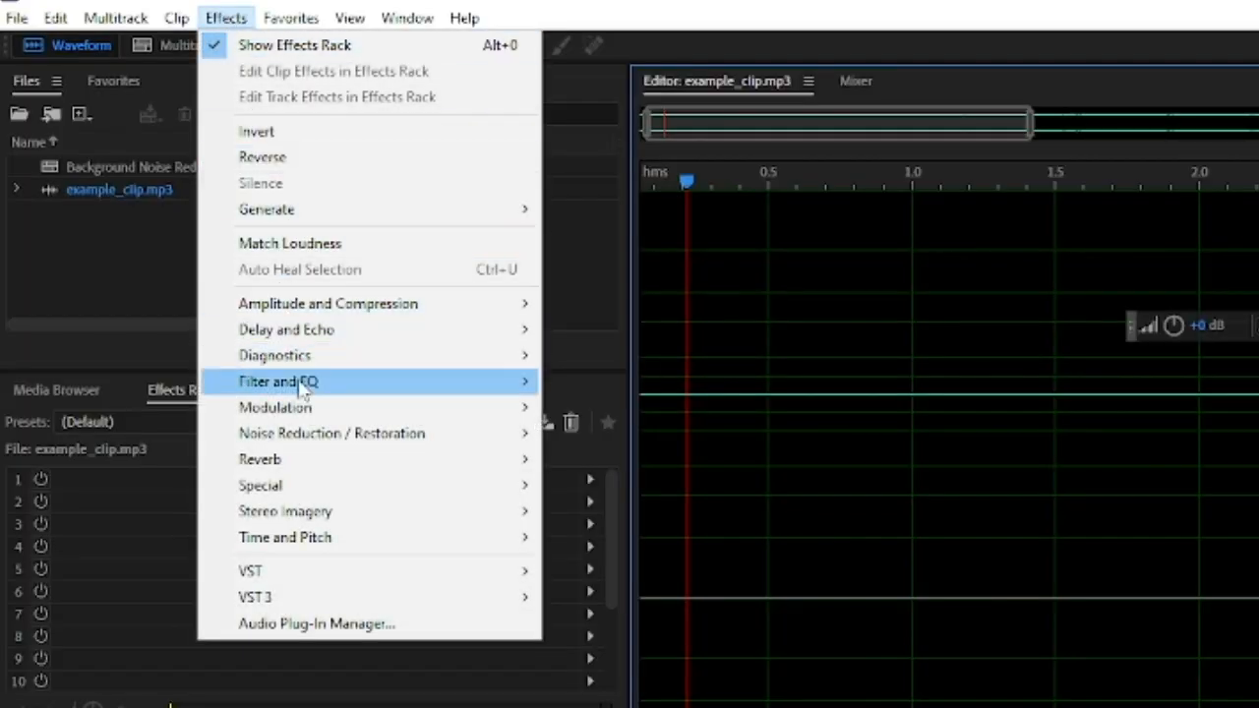
mouse_move(305, 441)
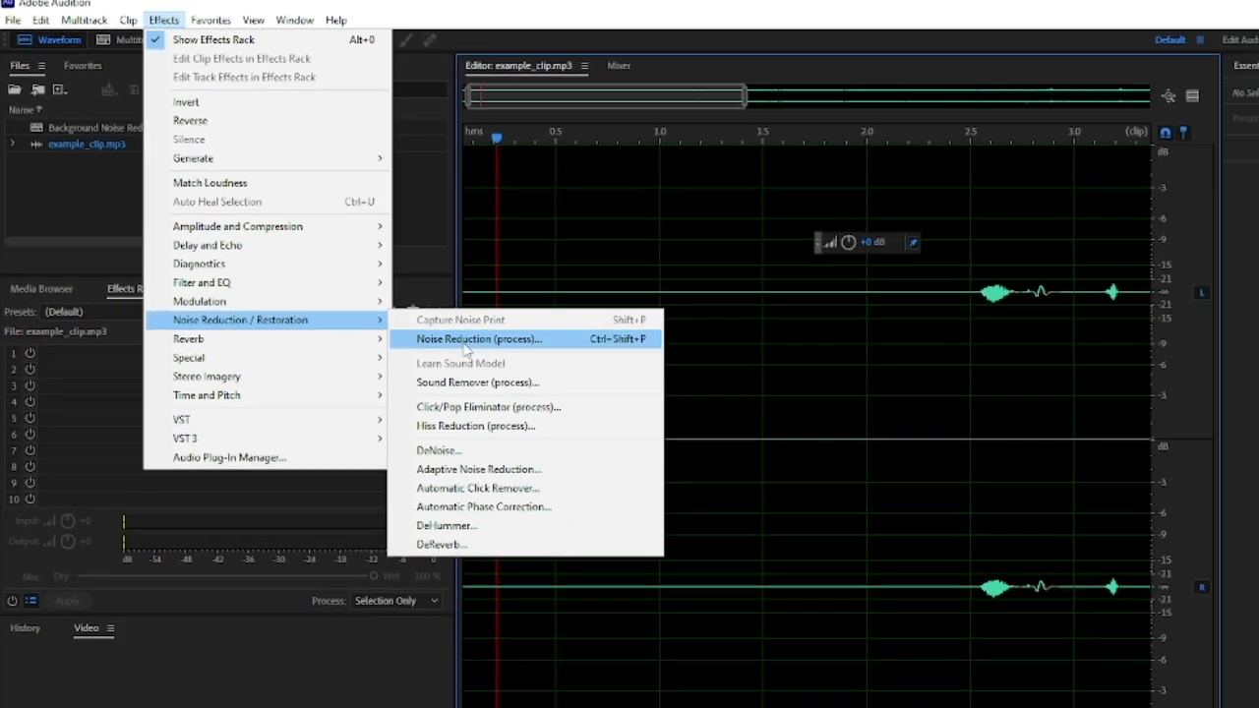
click(649, 460)
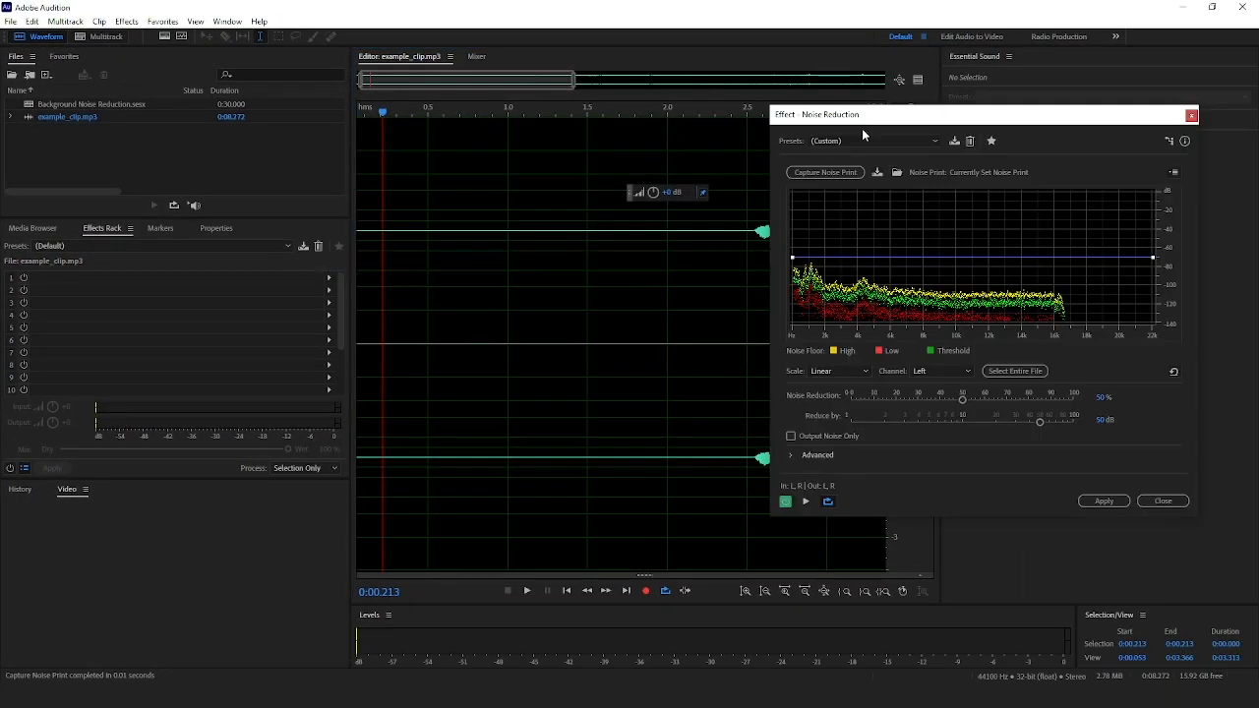
drag(866, 116, 597, 116)
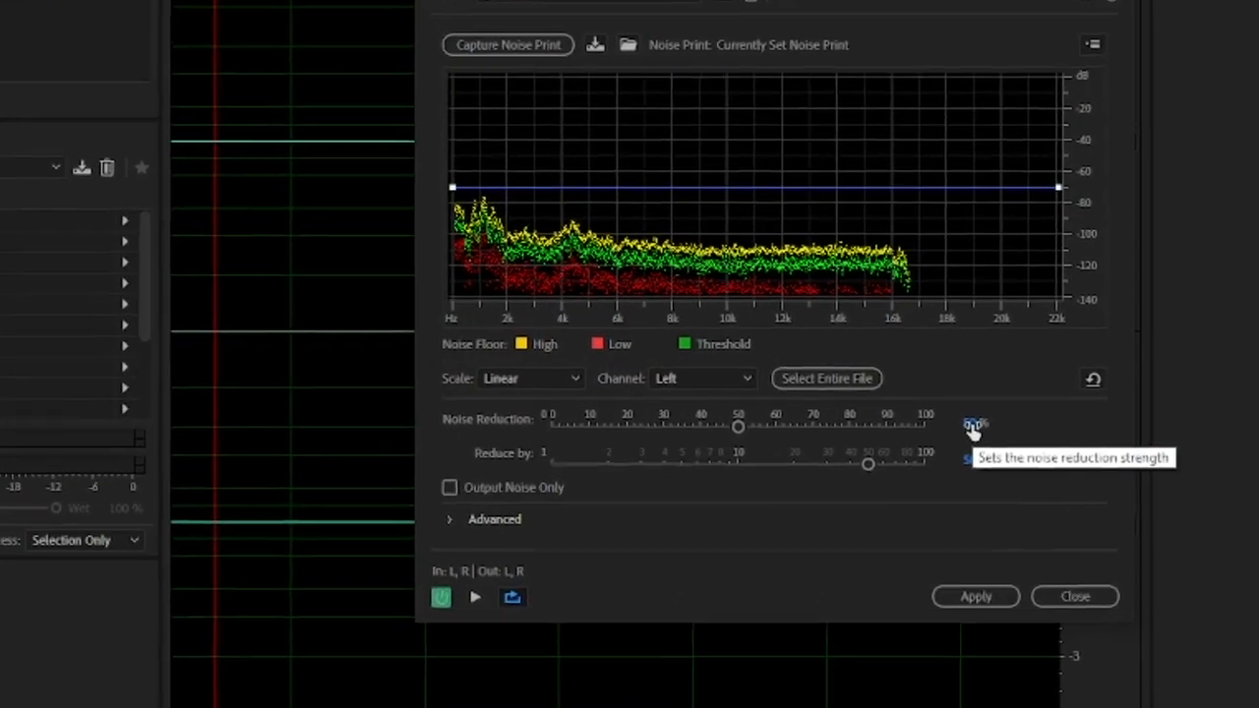
- Set the noise reduction amount to 90 % and the Reduce by value to 60 dB
click(842, 397)
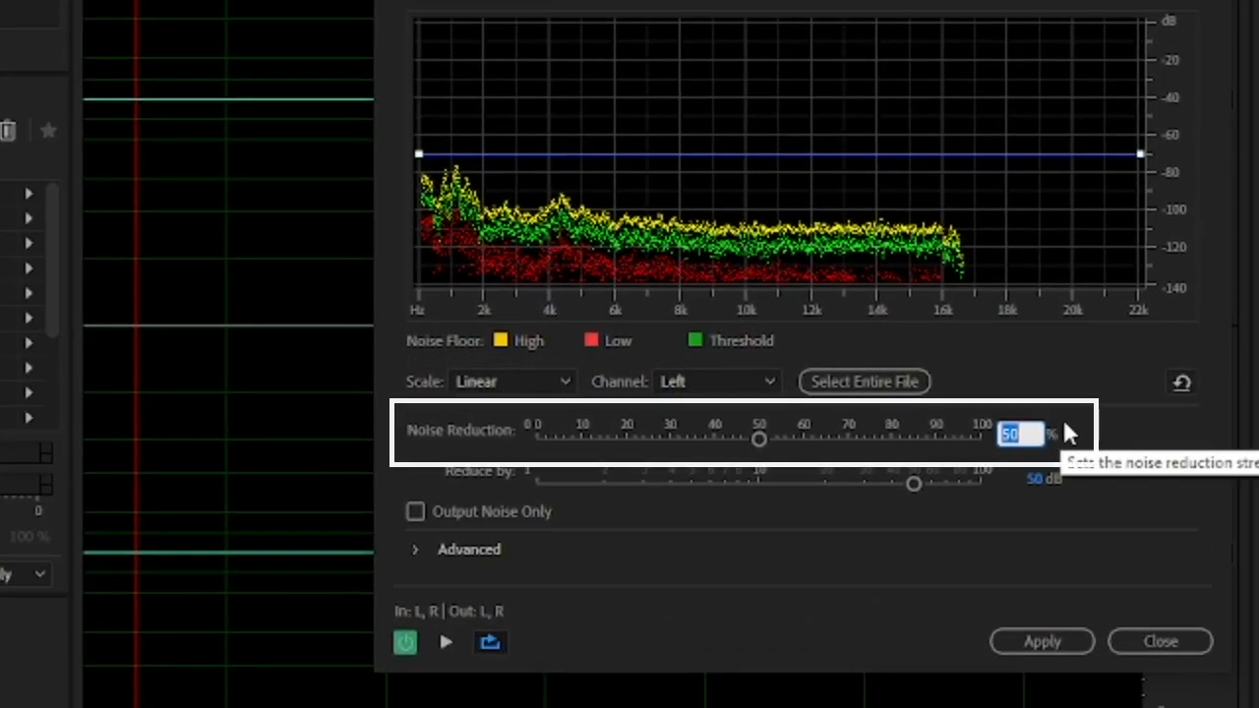
text(90)
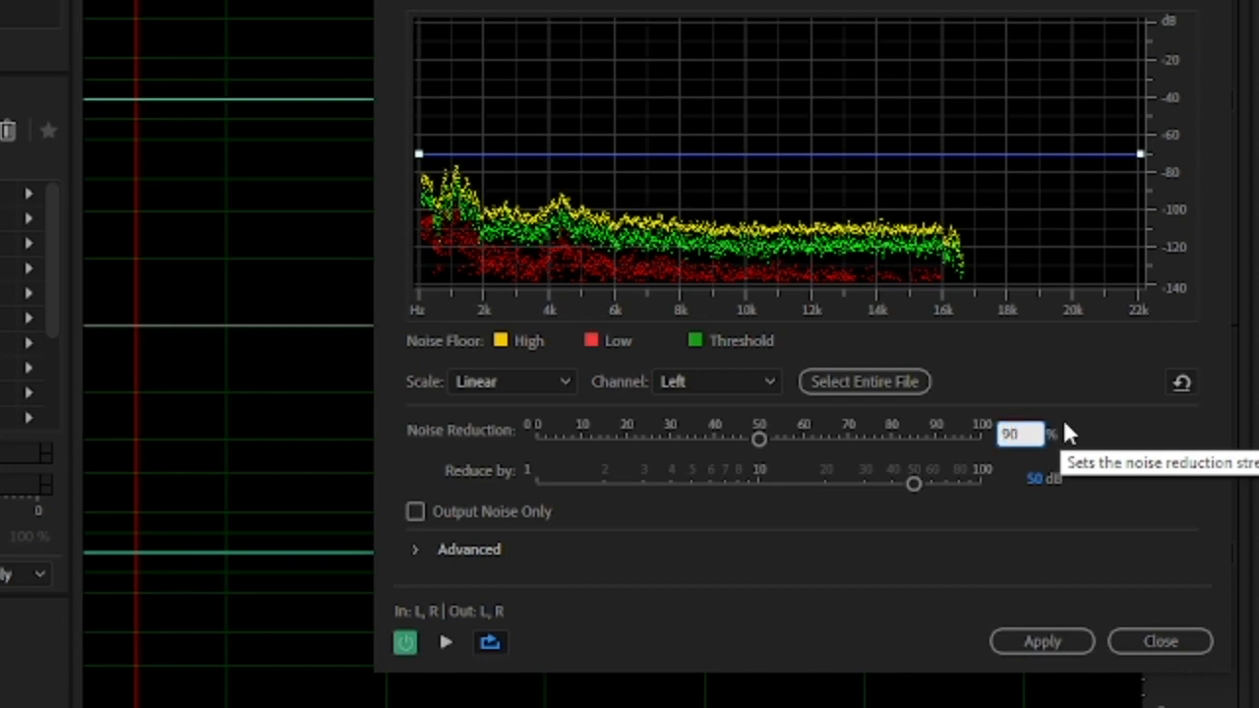
key(Return)
click(1032, 478)
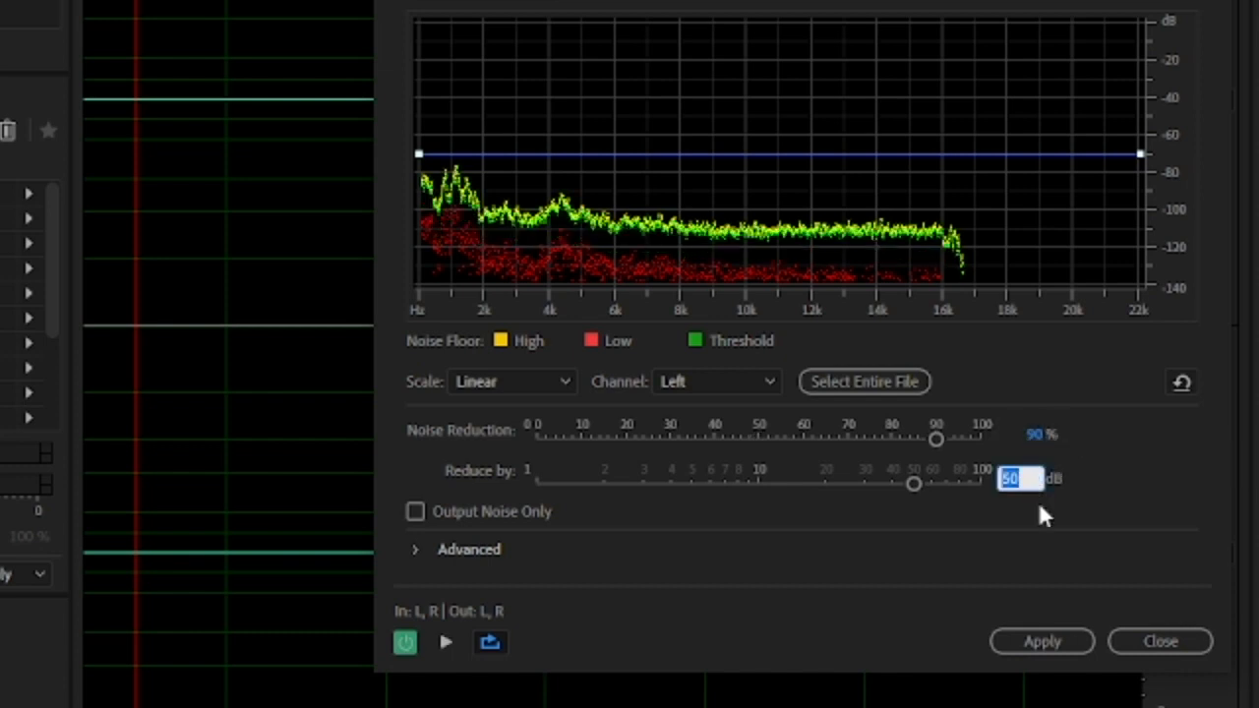
text(60)
key(Return)
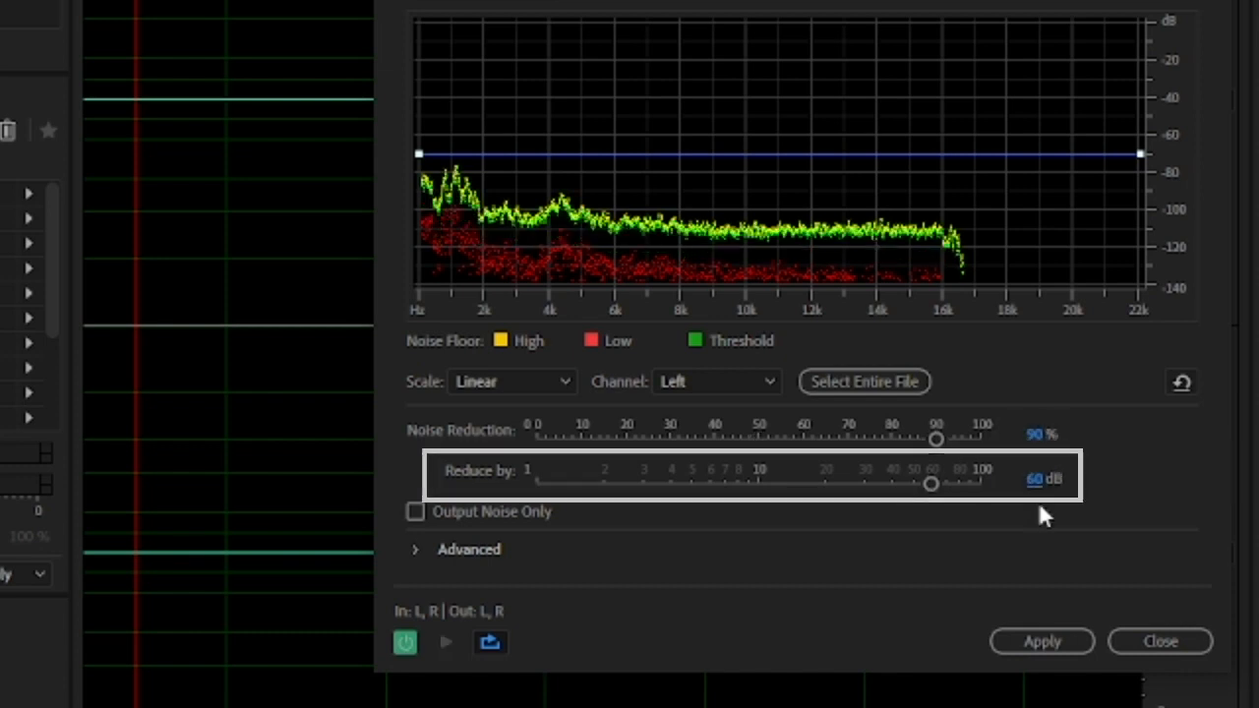
- Set the Spectral Decay Rate to 5 % in the effect's advanced settings
click(417, 553)
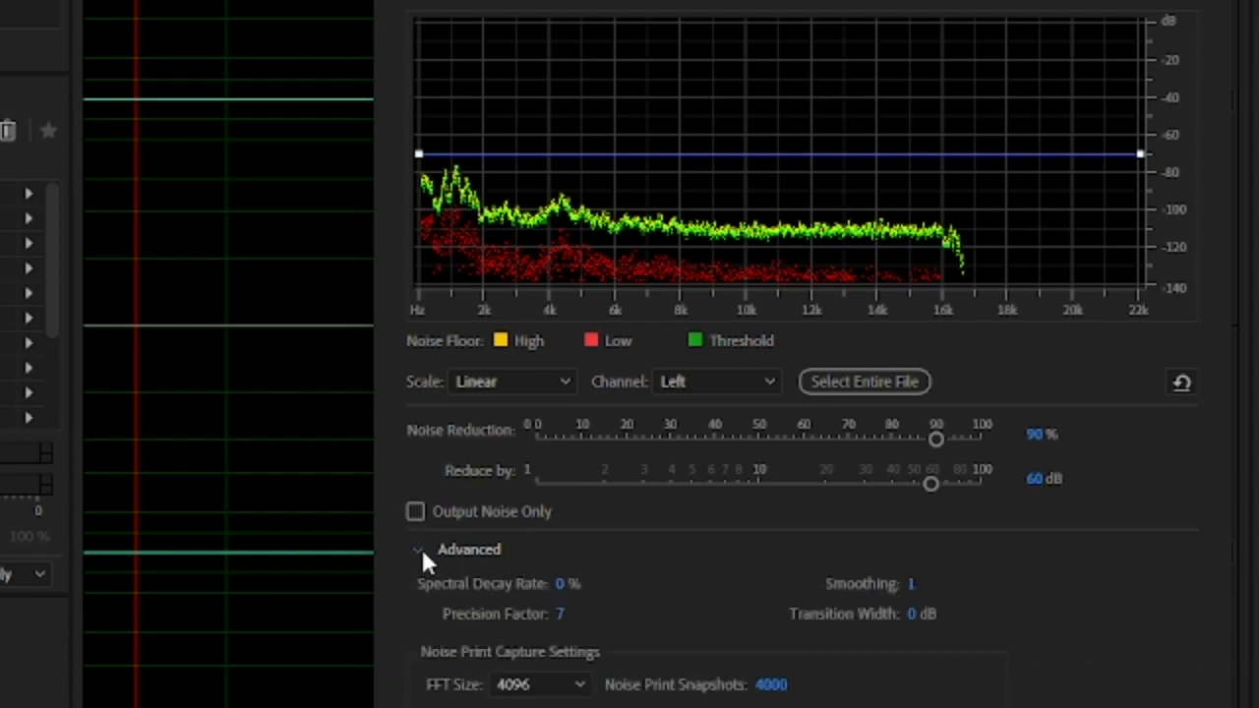
click(561, 584)
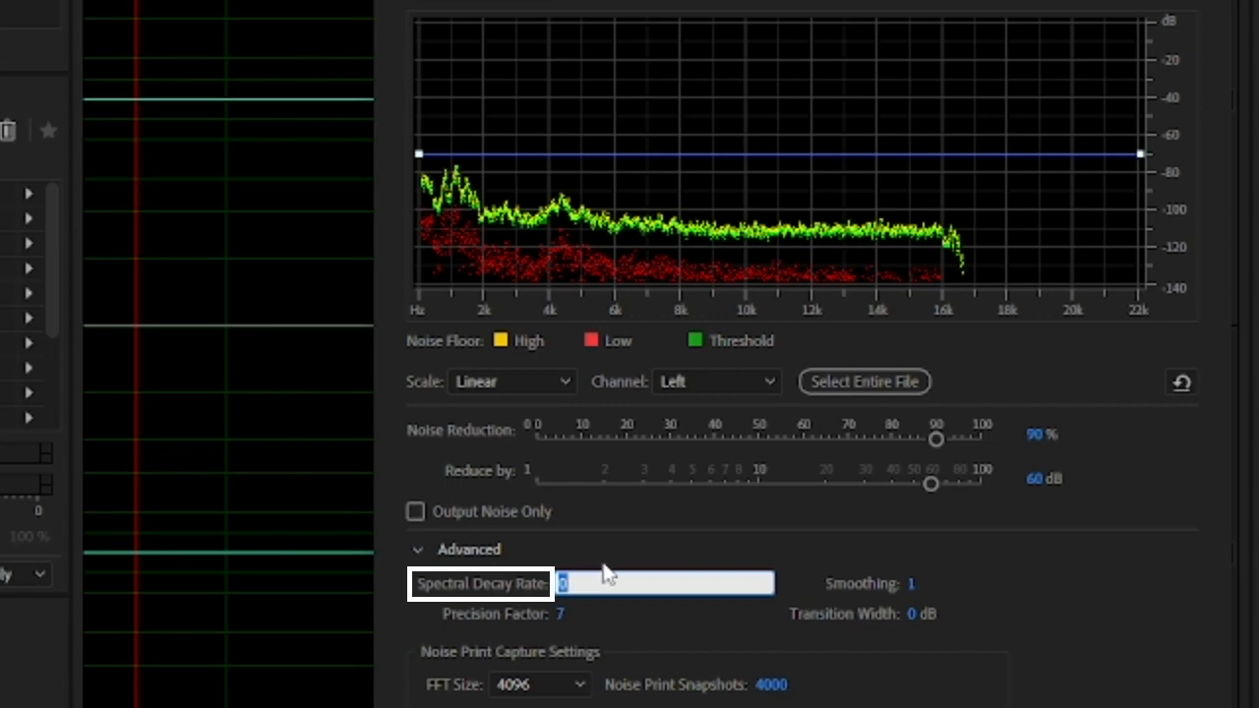
text(5)
key(Return)
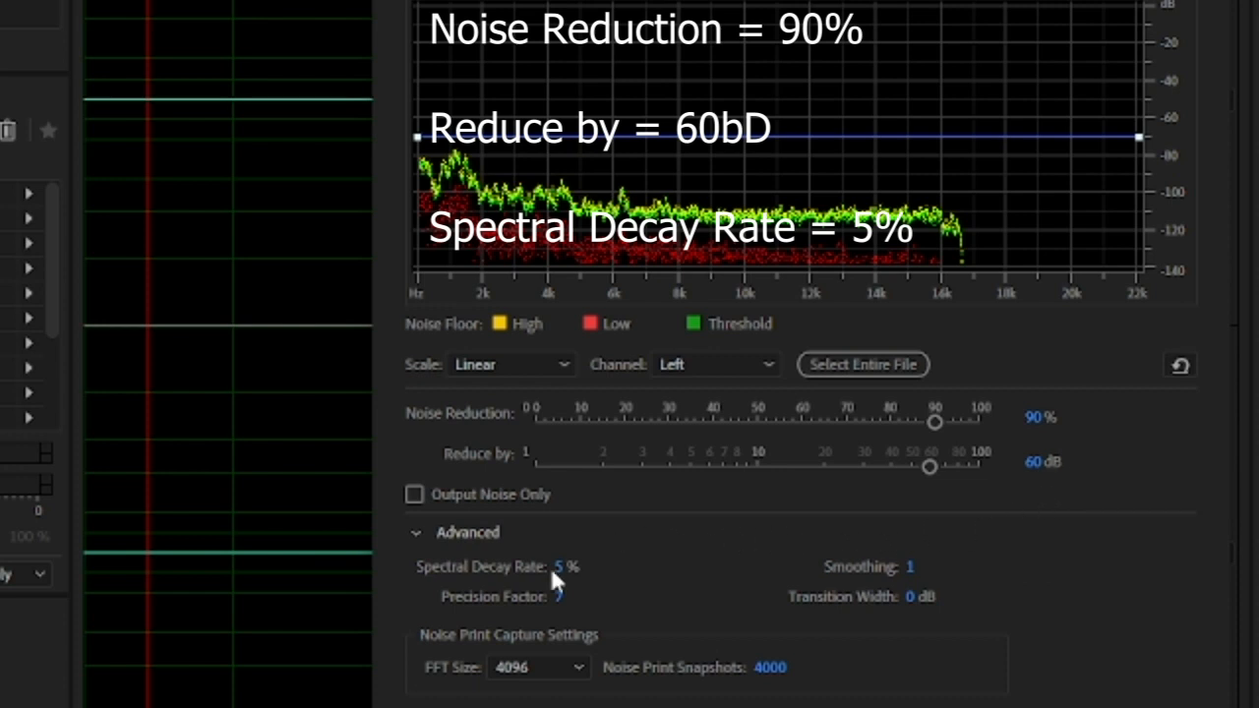
- Collapse the advanced settings and preview the clip from its start with the effect switched on
click(470, 534)
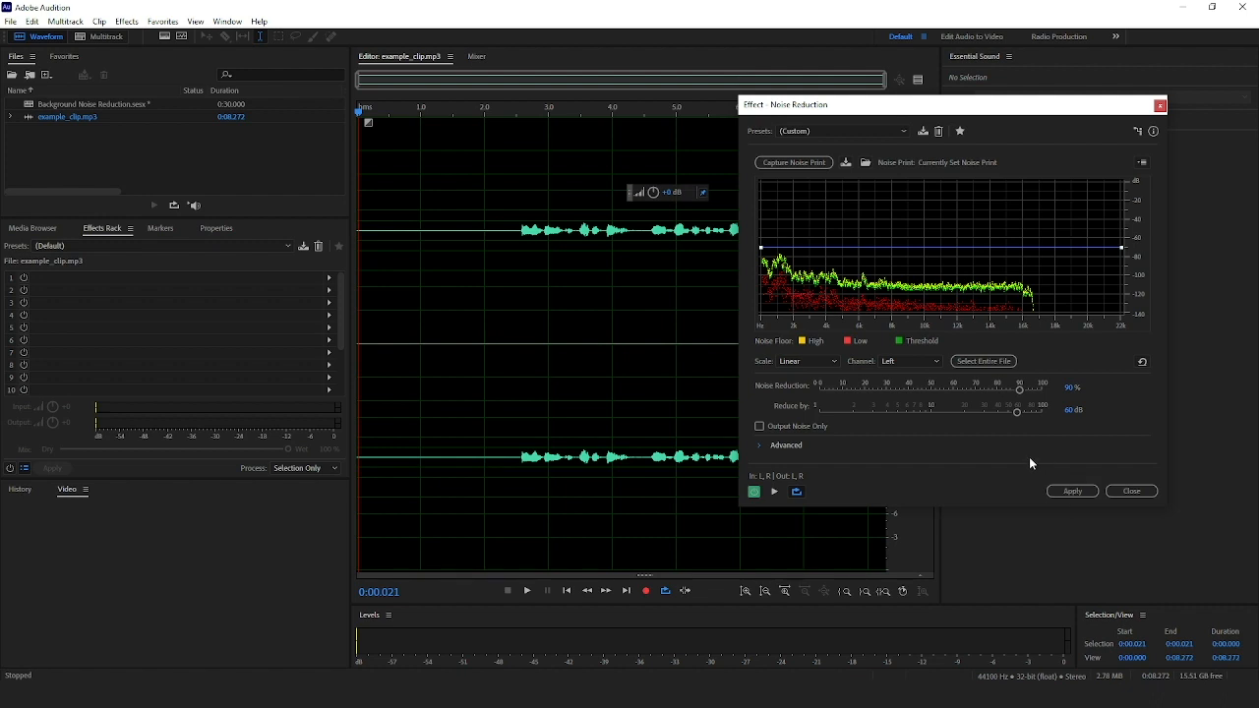
click(528, 591)
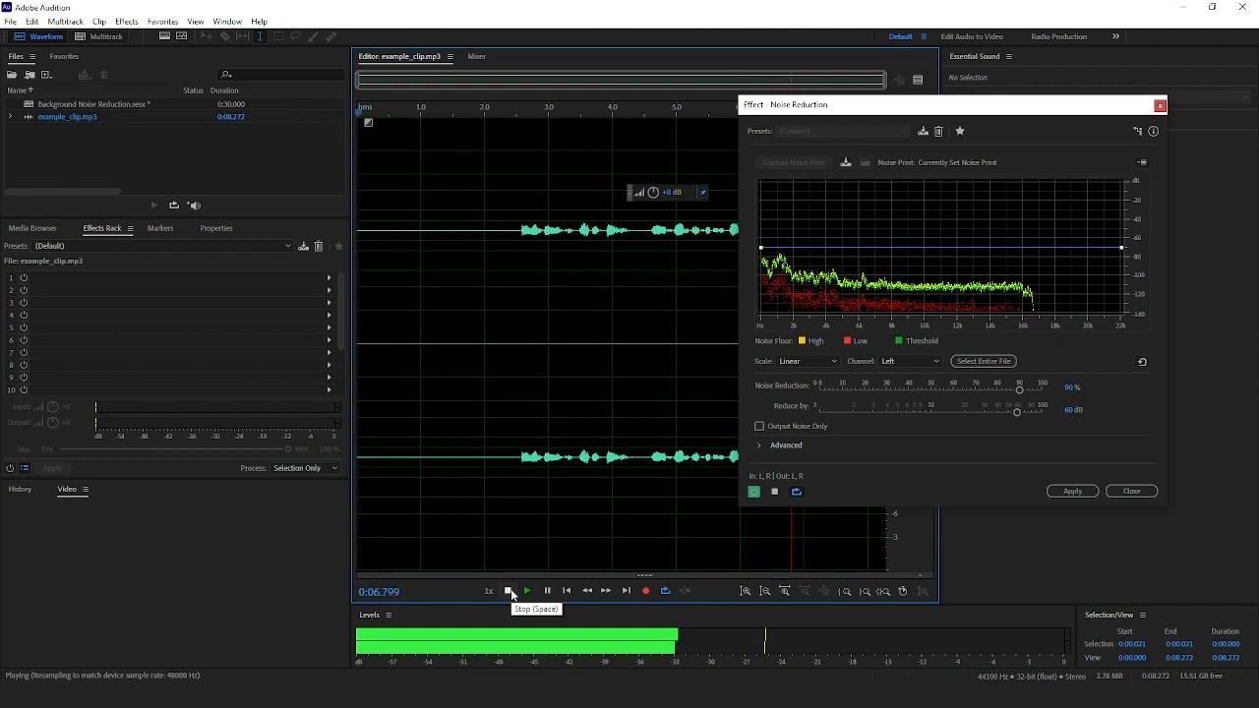
click(510, 591)
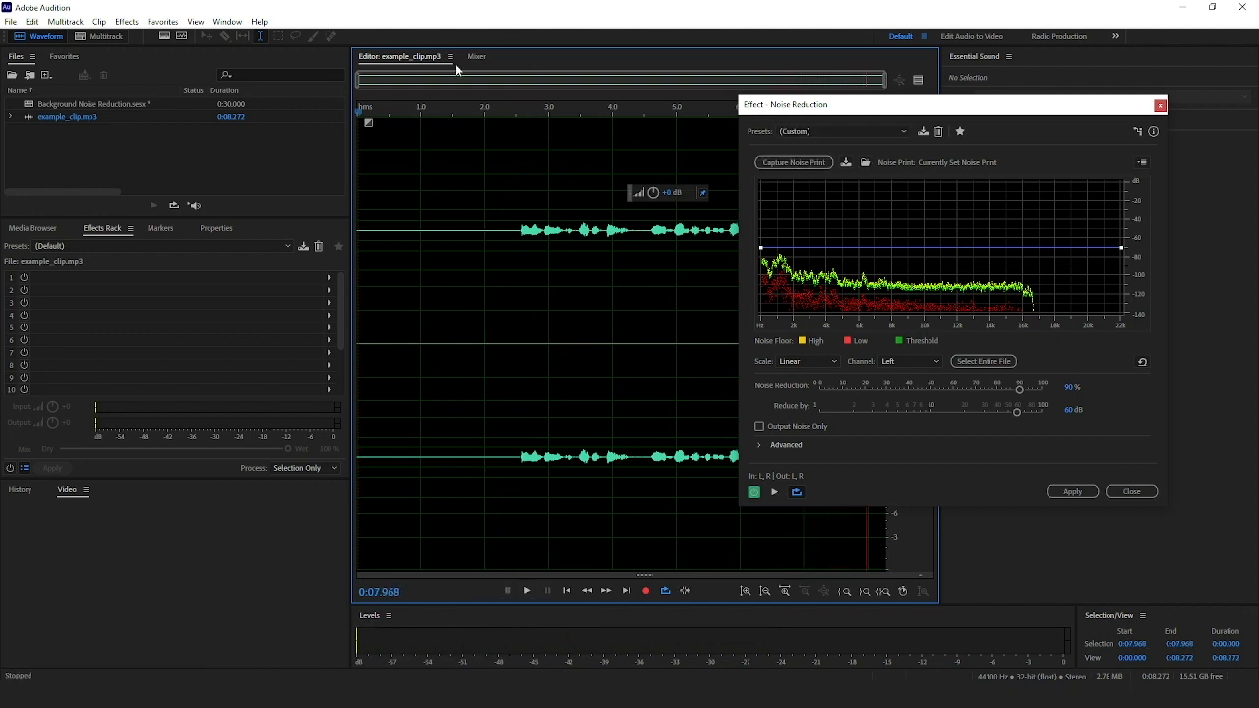
- Bypass the effect and play the unprocessed clip from about 0.93 s, into the audible section, for comparison
click(419, 116)
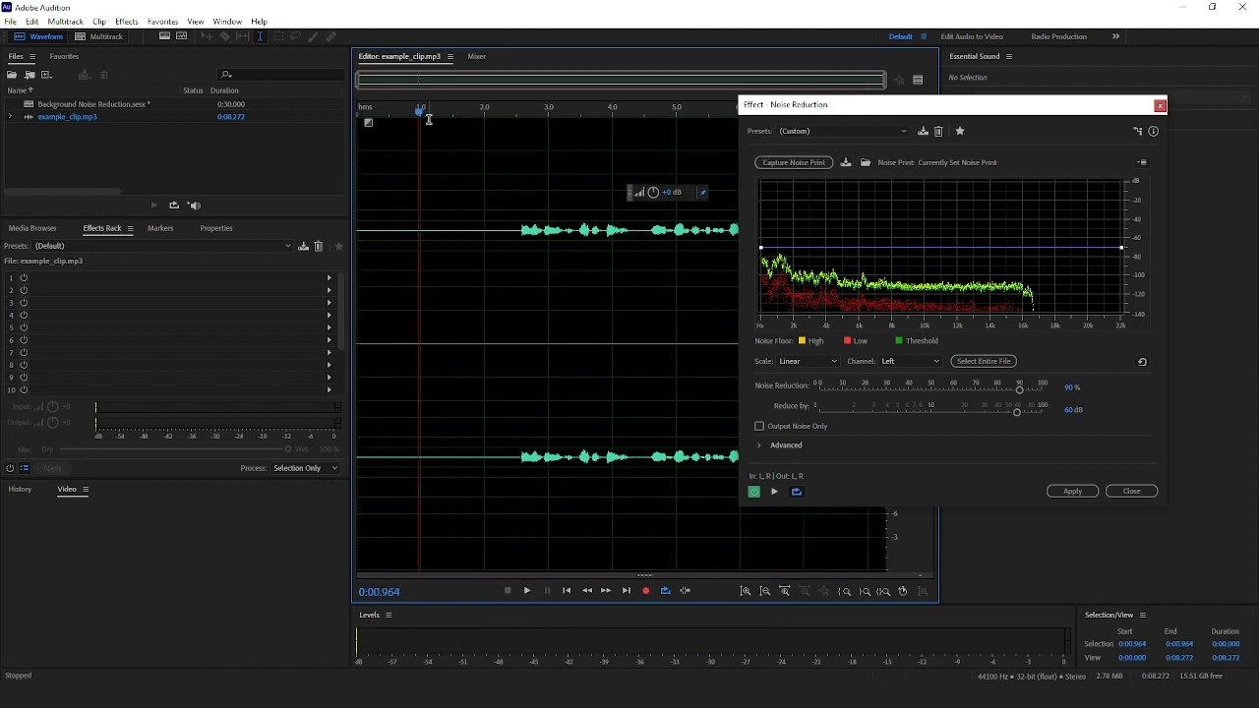
drag(419, 110, 391, 111)
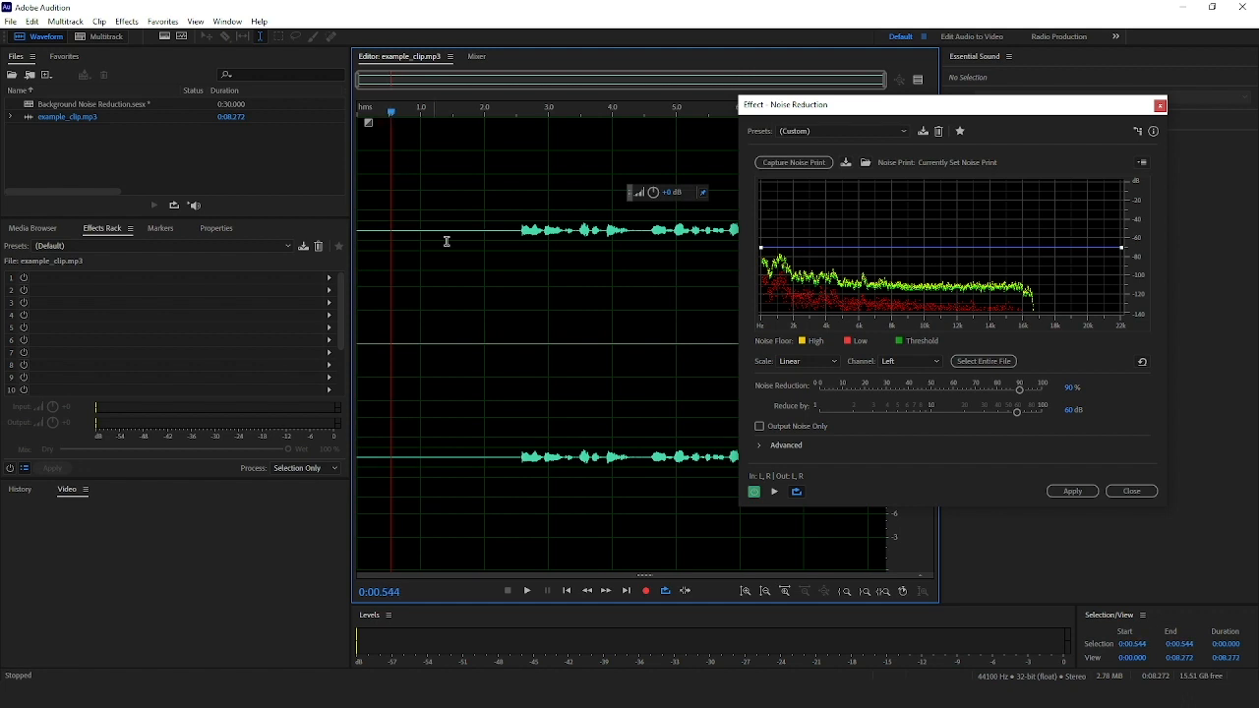
click(754, 491)
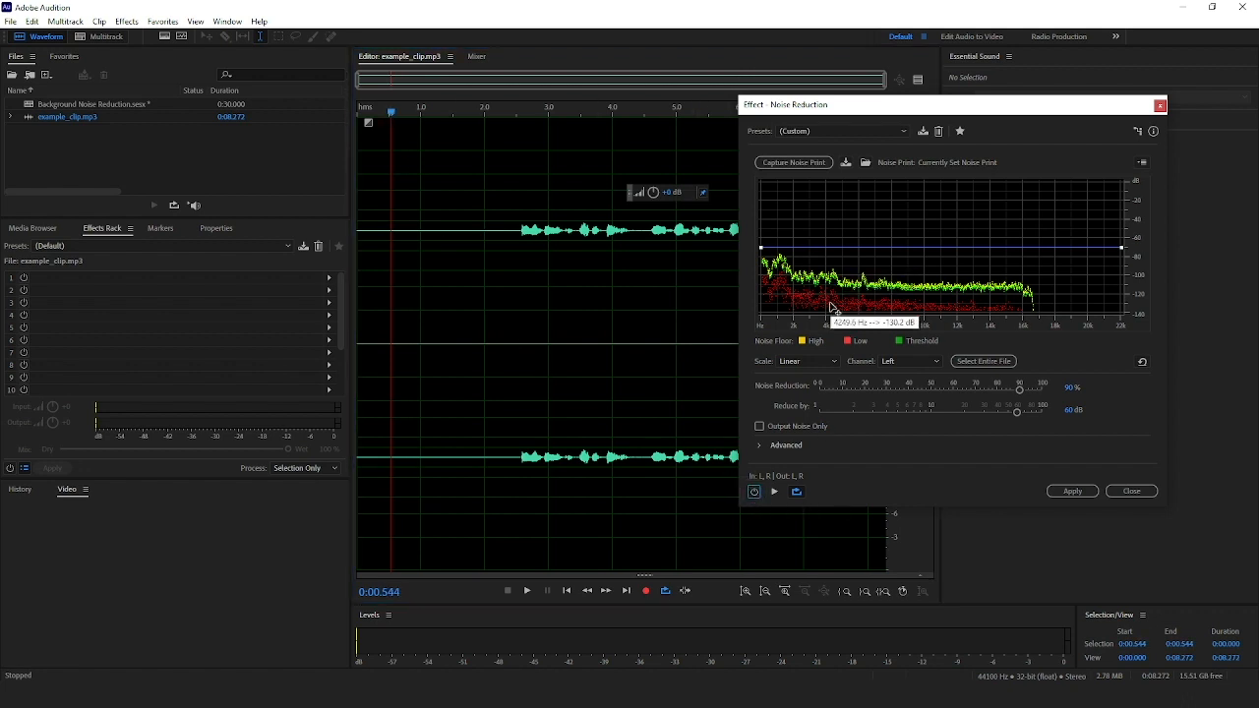
click(528, 592)
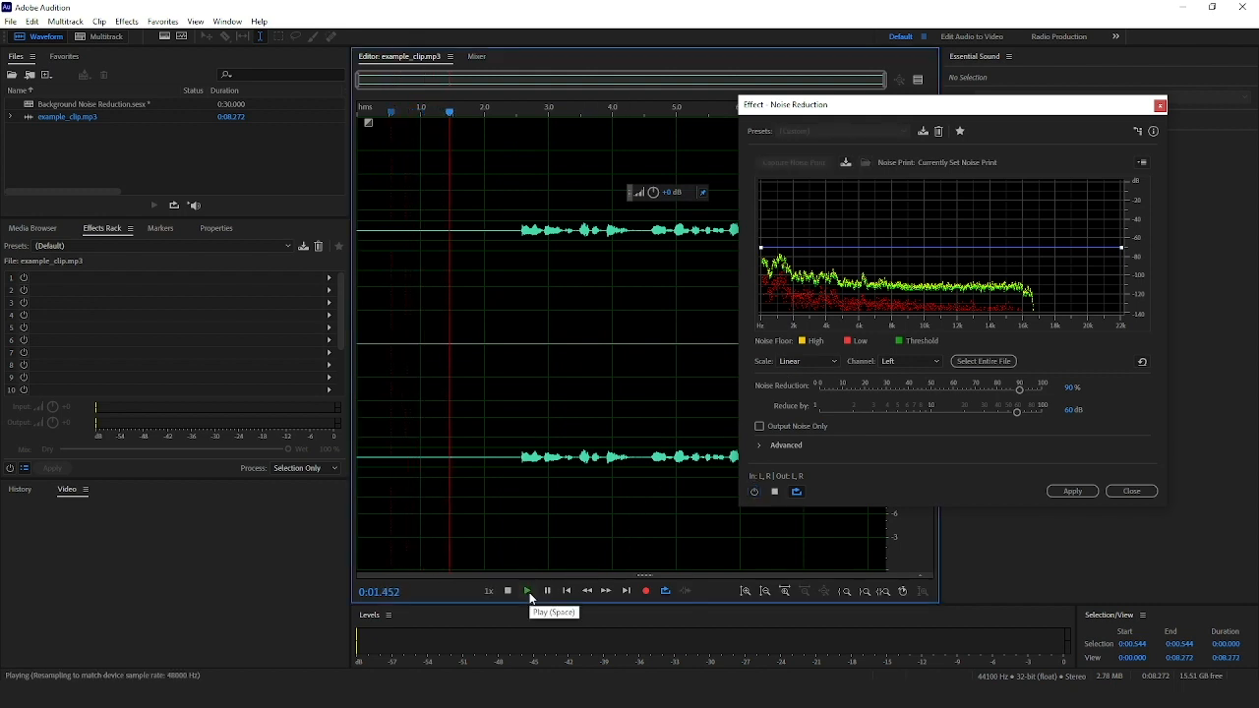
click(512, 591)
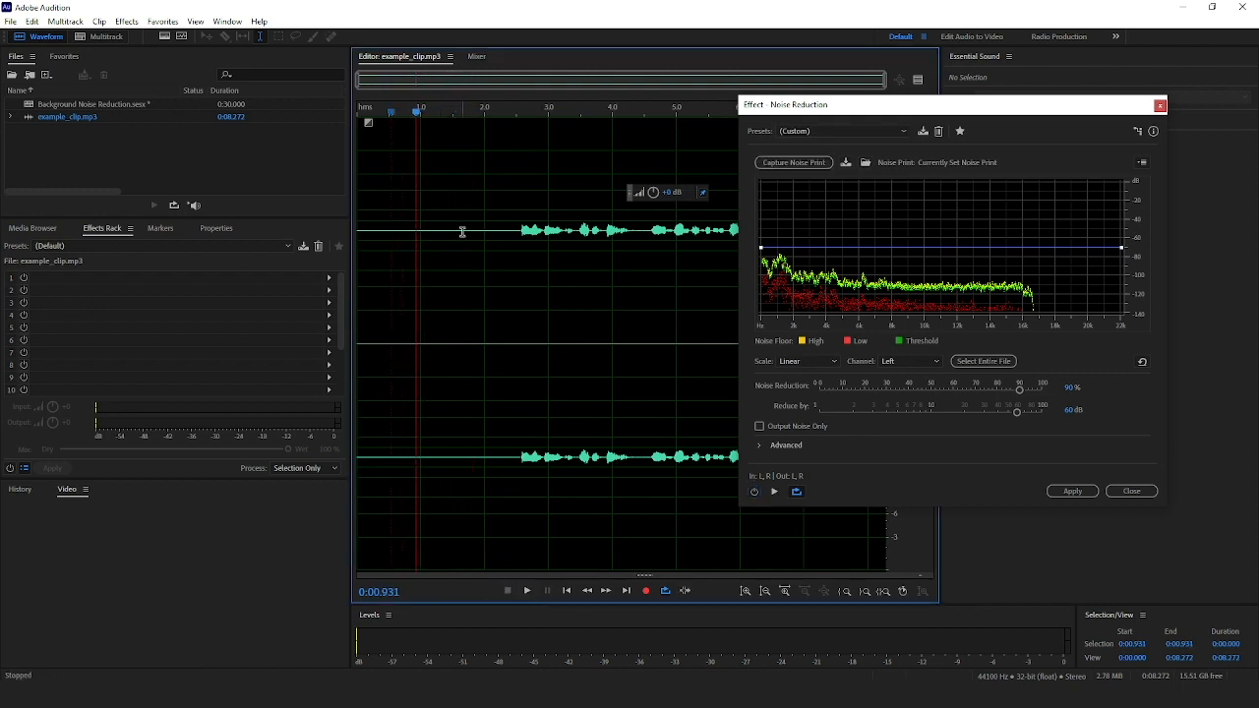
click(526, 593)
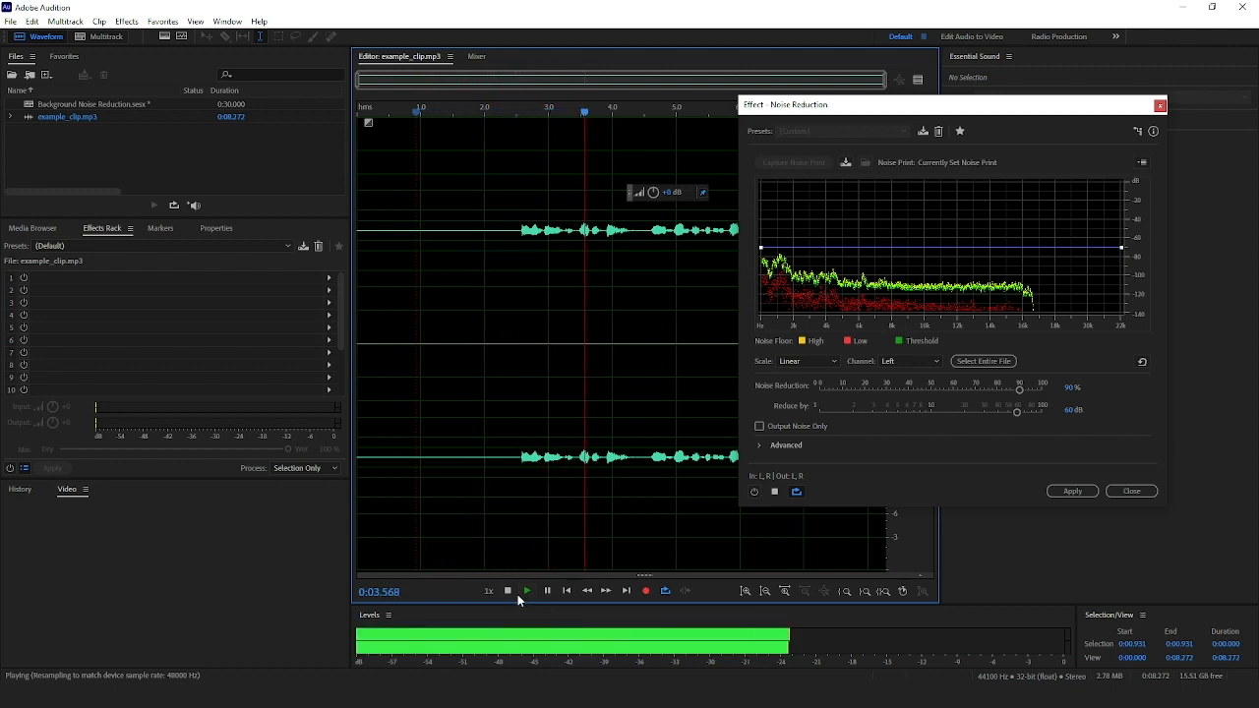
click(507, 591)
- Switch Noise Reduction back on for a preview from about 0.91 s, and apply the effect to the clip
click(417, 113)
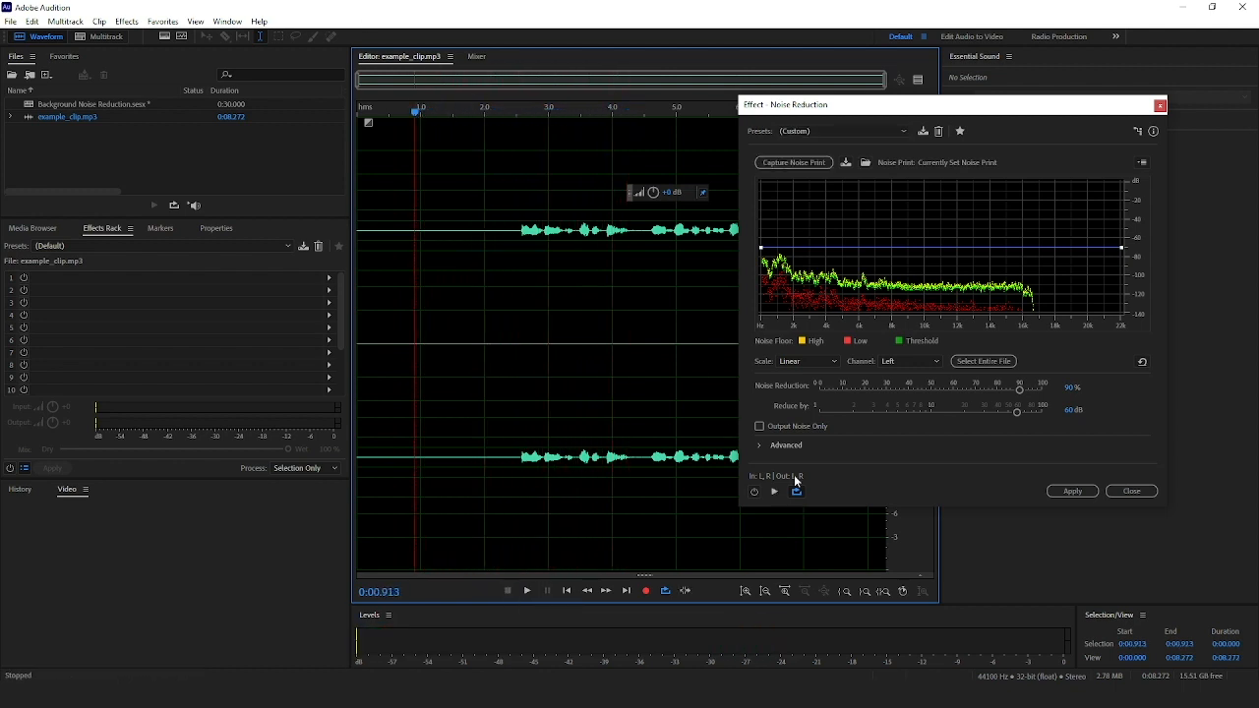
click(753, 490)
click(527, 591)
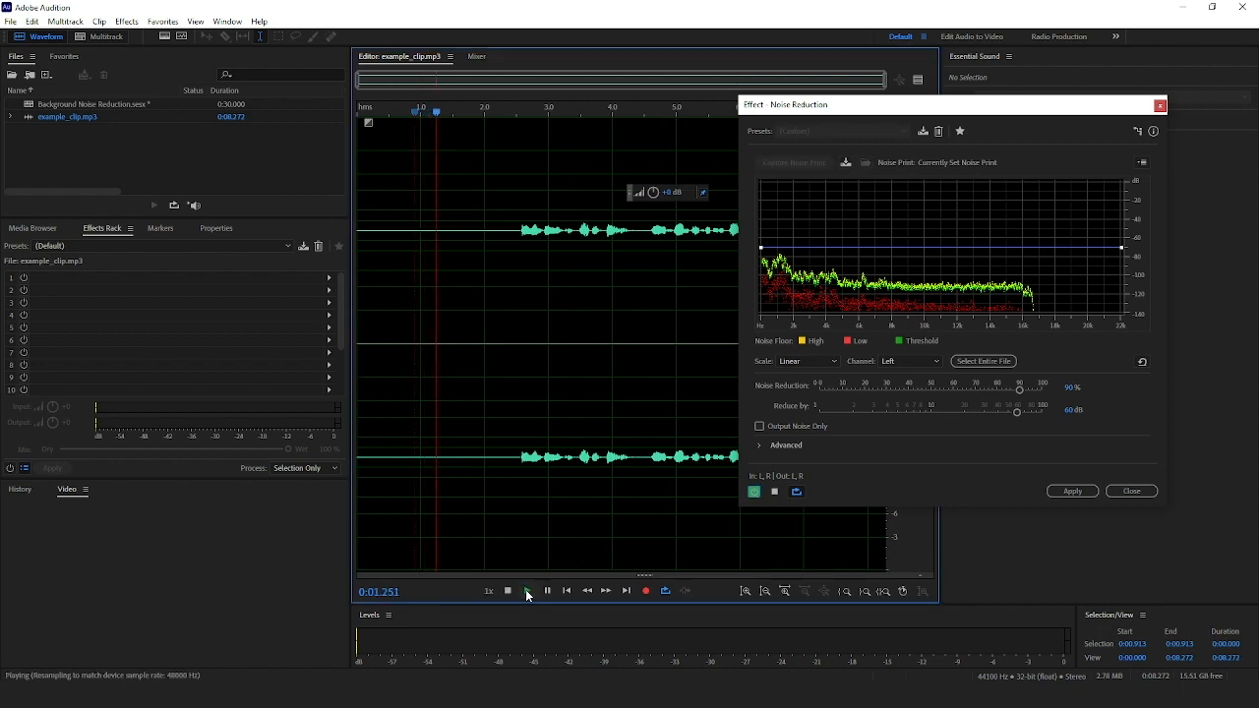
click(508, 591)
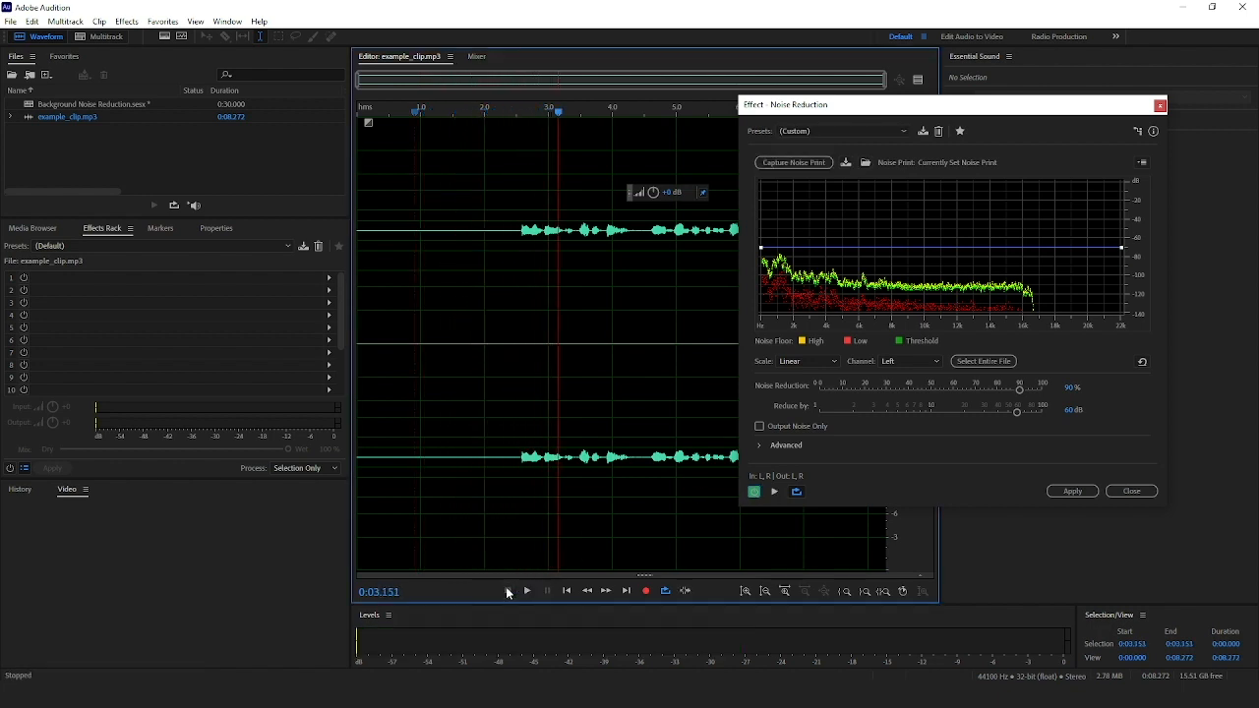
click(422, 114)
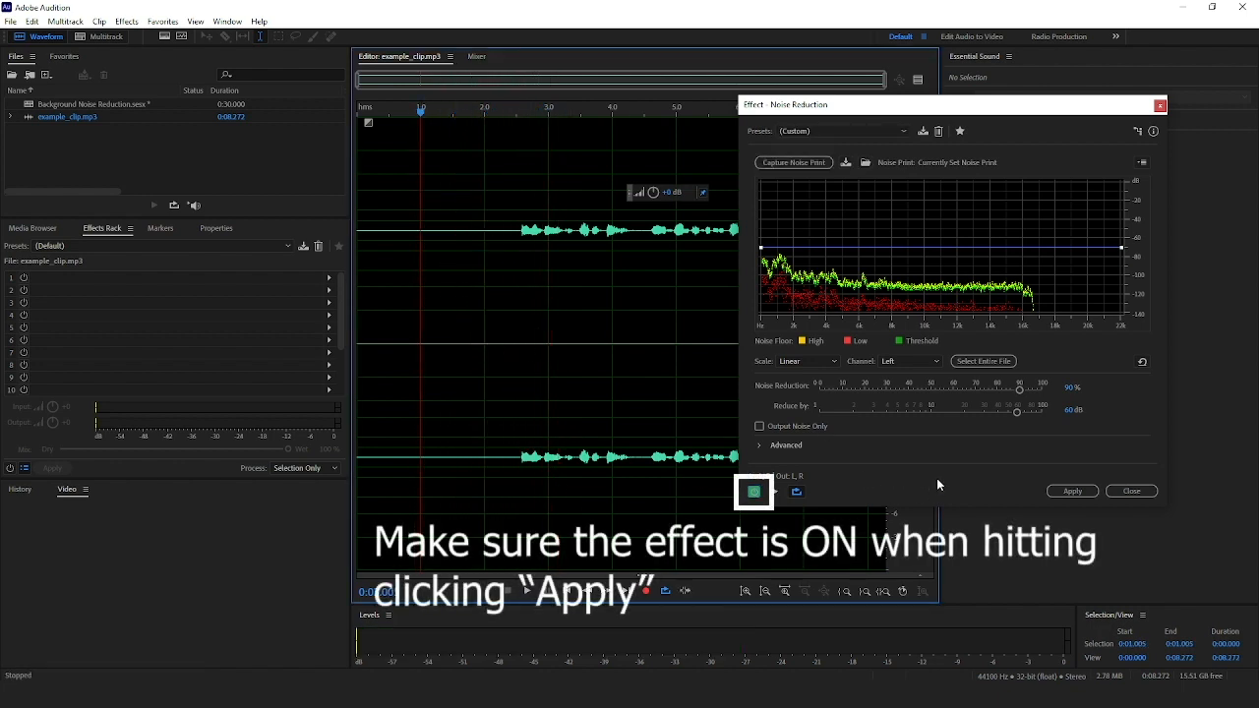
click(1062, 491)
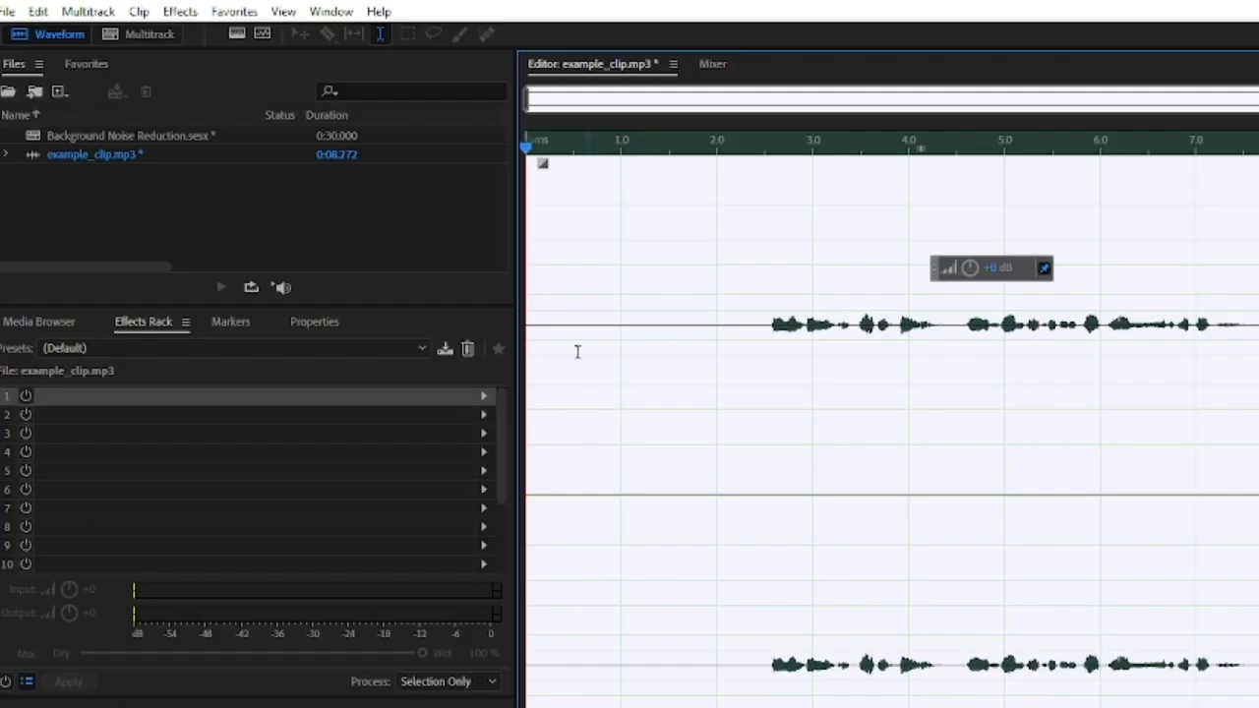
- Add a Hard Limiter to the first Effects Rack slot, then close its settings and remove the effect
click(487, 402)
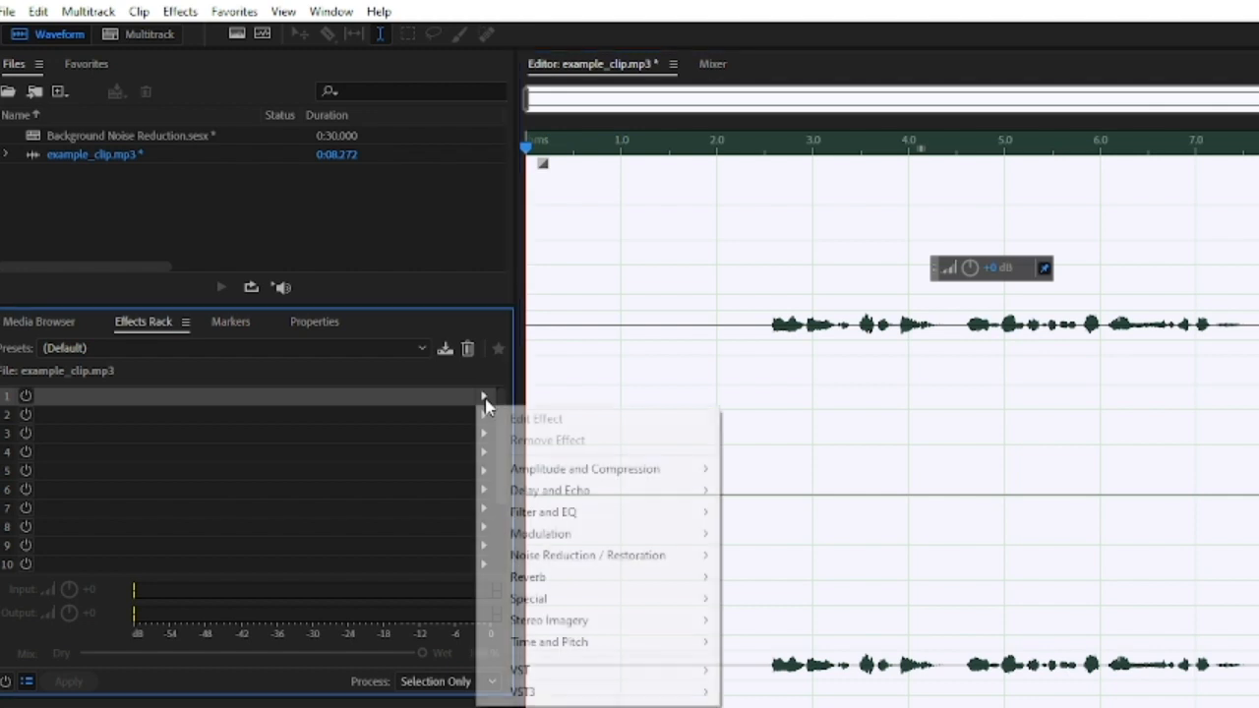
mouse_move(536, 474)
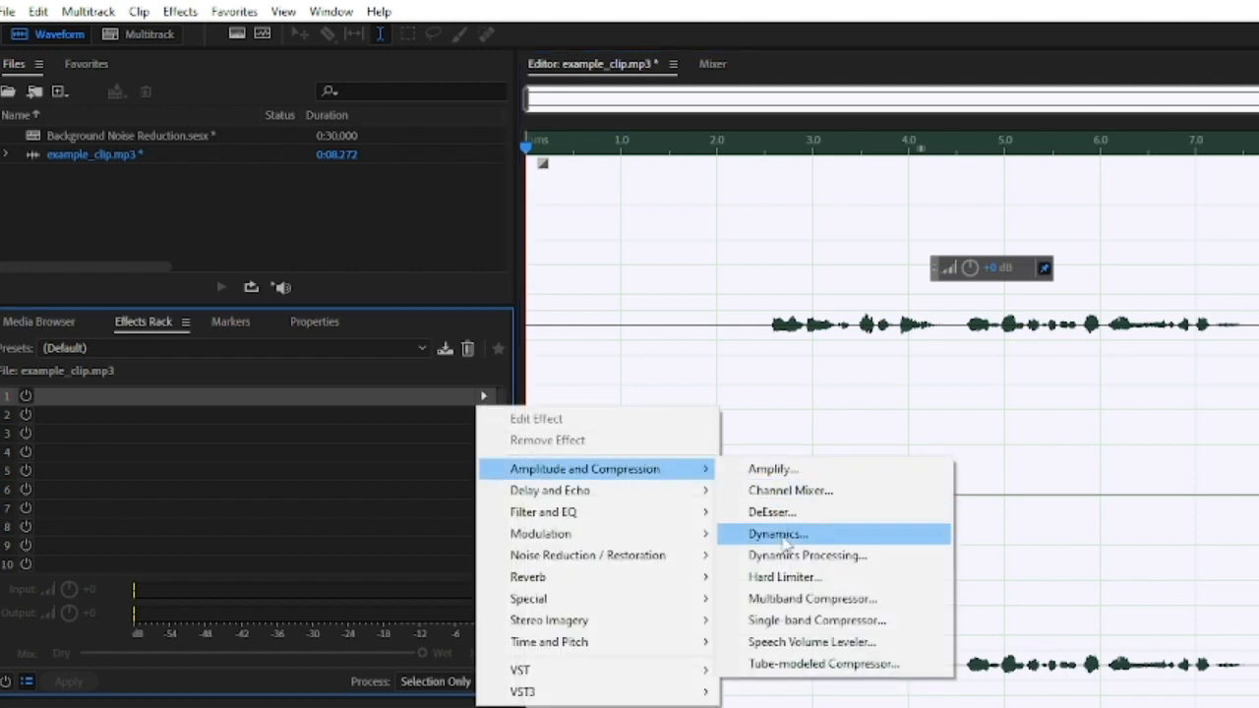
click(786, 577)
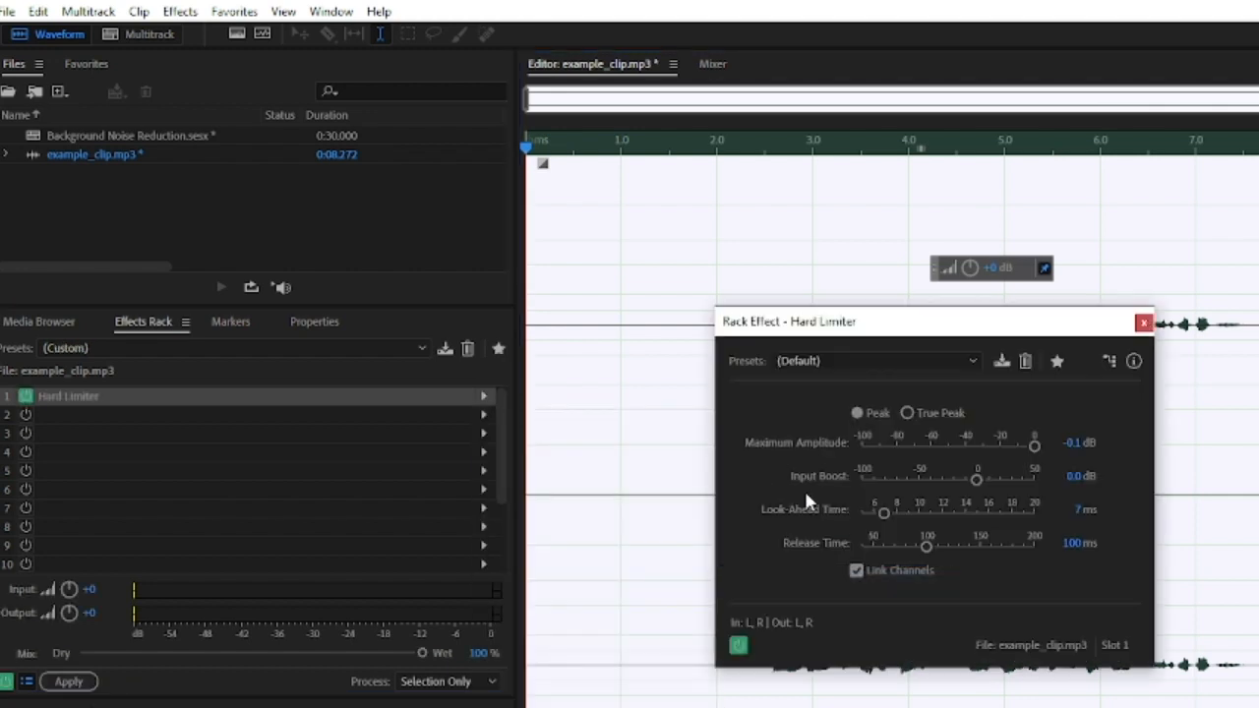
click(1142, 323)
click(484, 396)
click(547, 440)
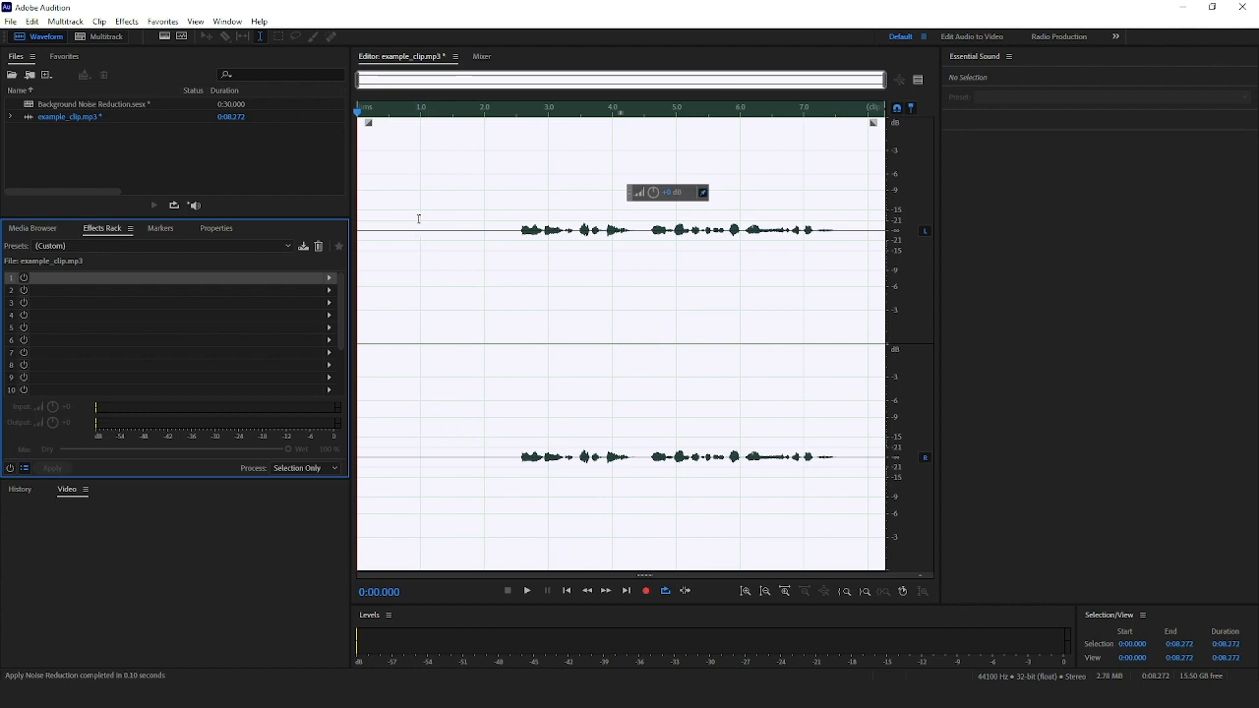
- Select the quiet stretch between 2.0 s and about 2.63 s, then clear the selection
click(430, 221)
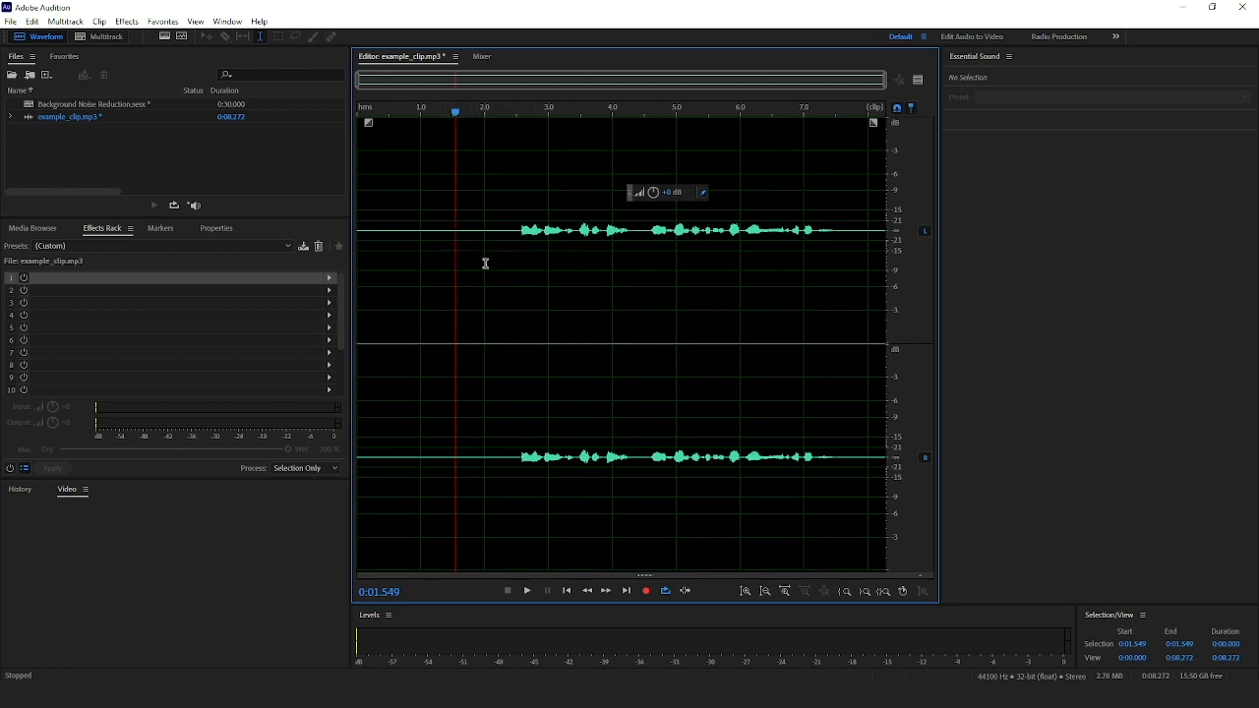
click(484, 213)
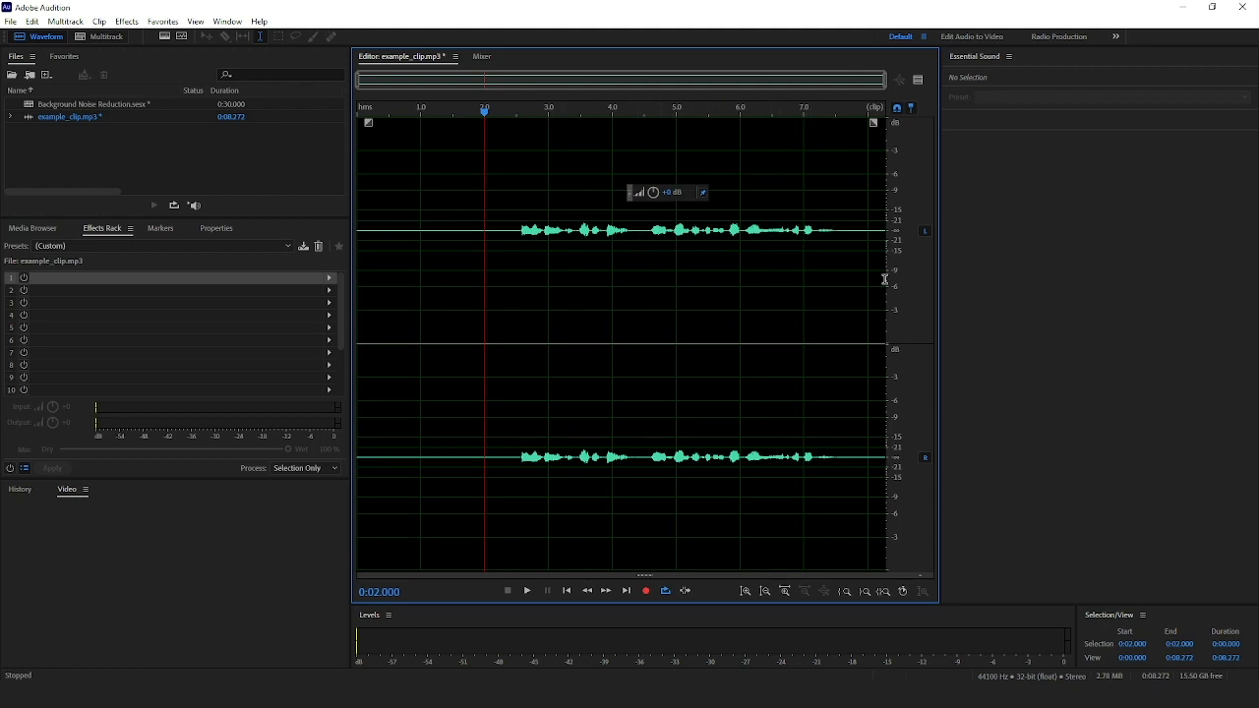
shift+click(524, 187)
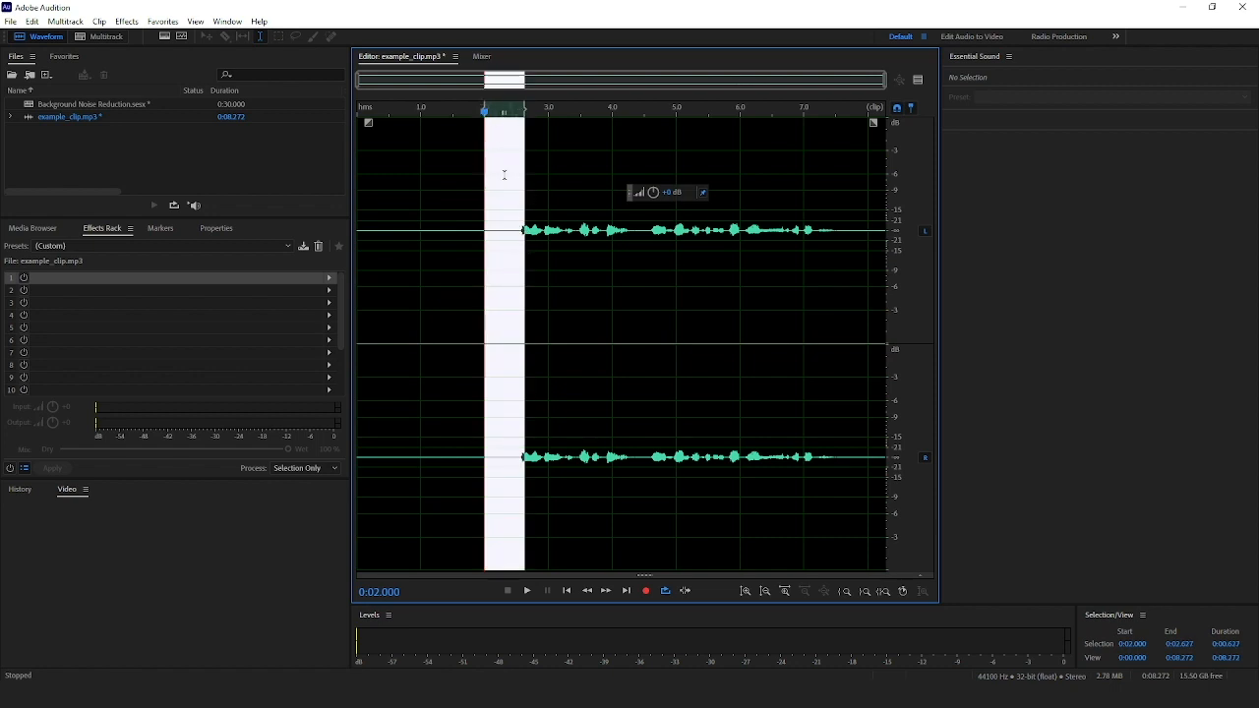
click(427, 224)
- Undo the edits back to before the noise reduction was applied, then redo them
key(ctrl+z)
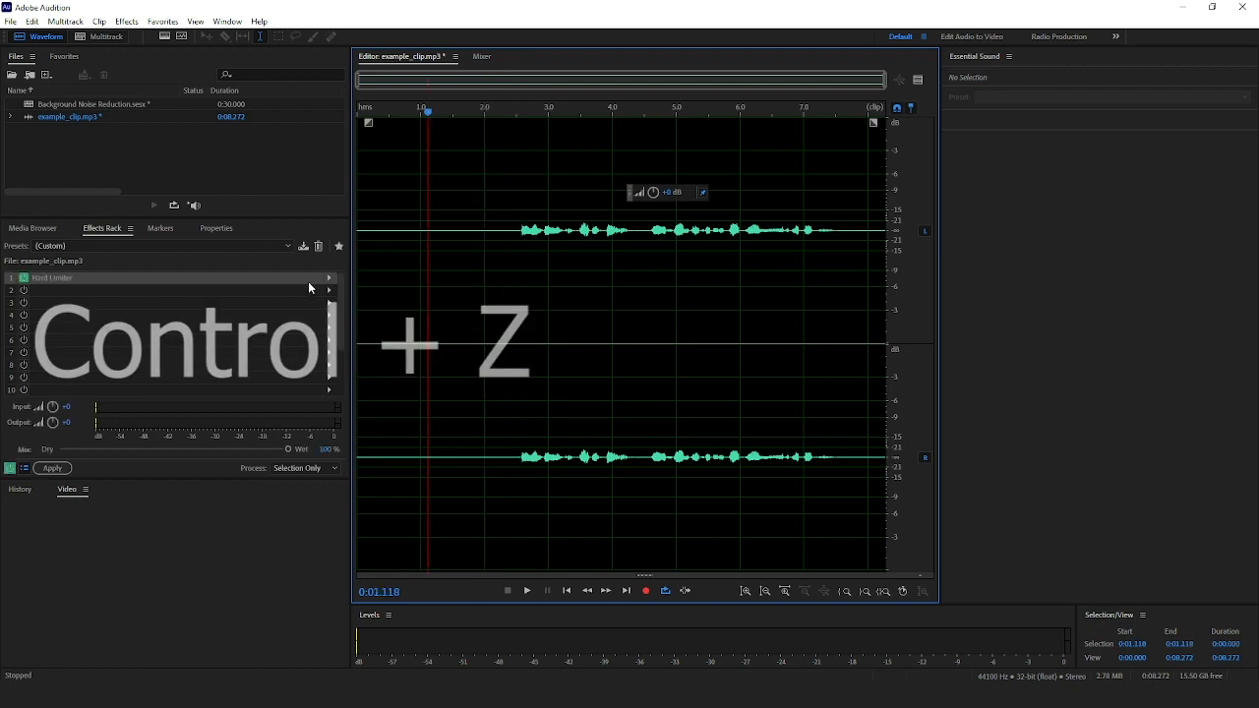
key(ctrl+z)
key(ctrl+a)
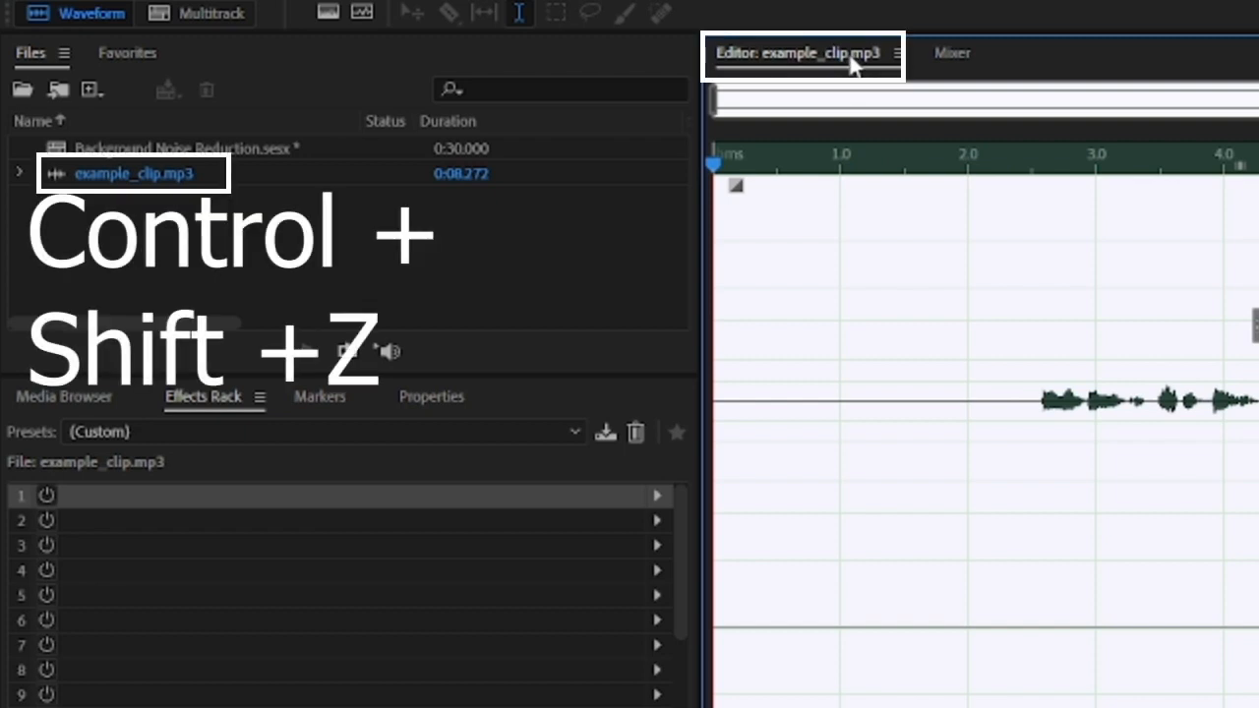
key(ctrl+shift+z)
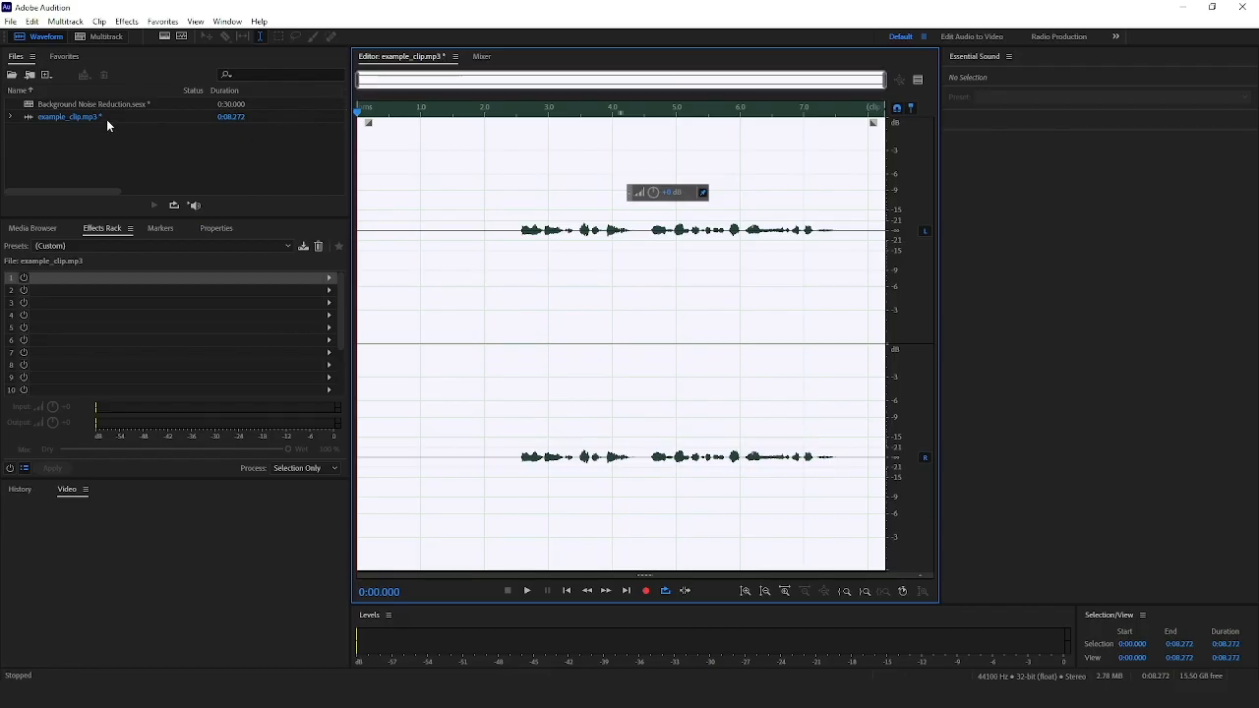
- Clear the waveform selection and save the cleaned example_clip.mp3 under its existing name, agreeing to the compressed lossy format
click(466, 194)
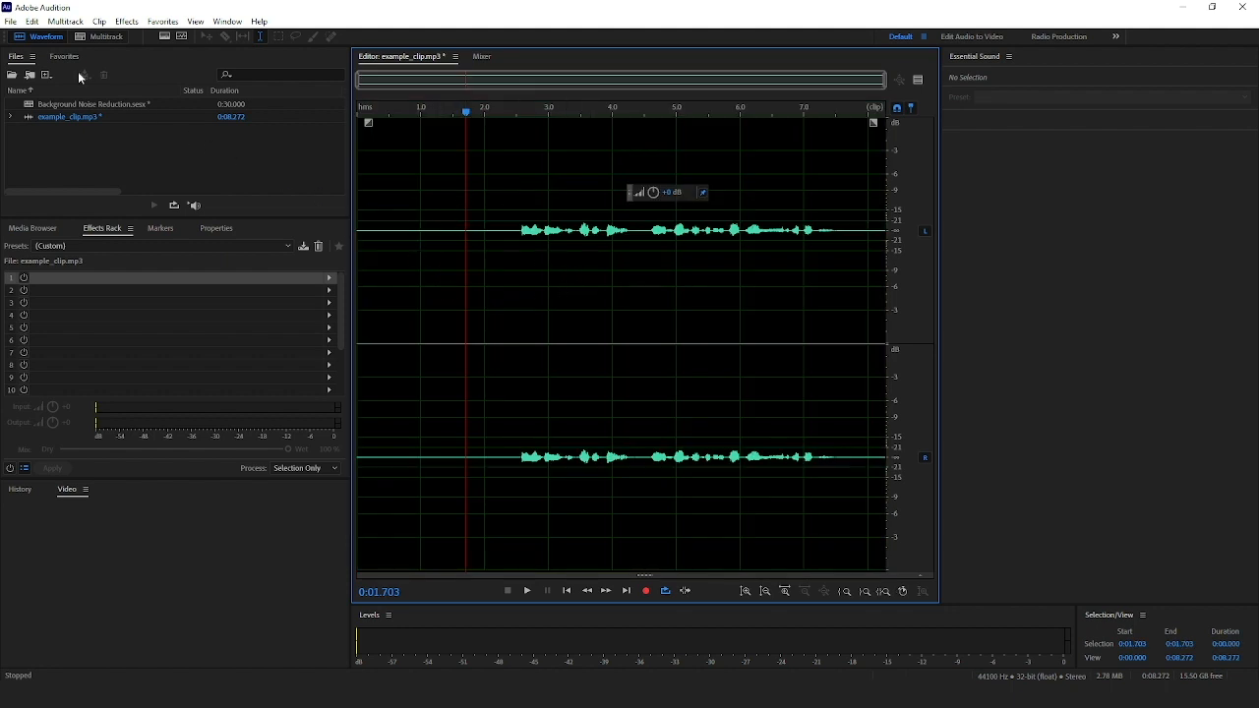
click(11, 21)
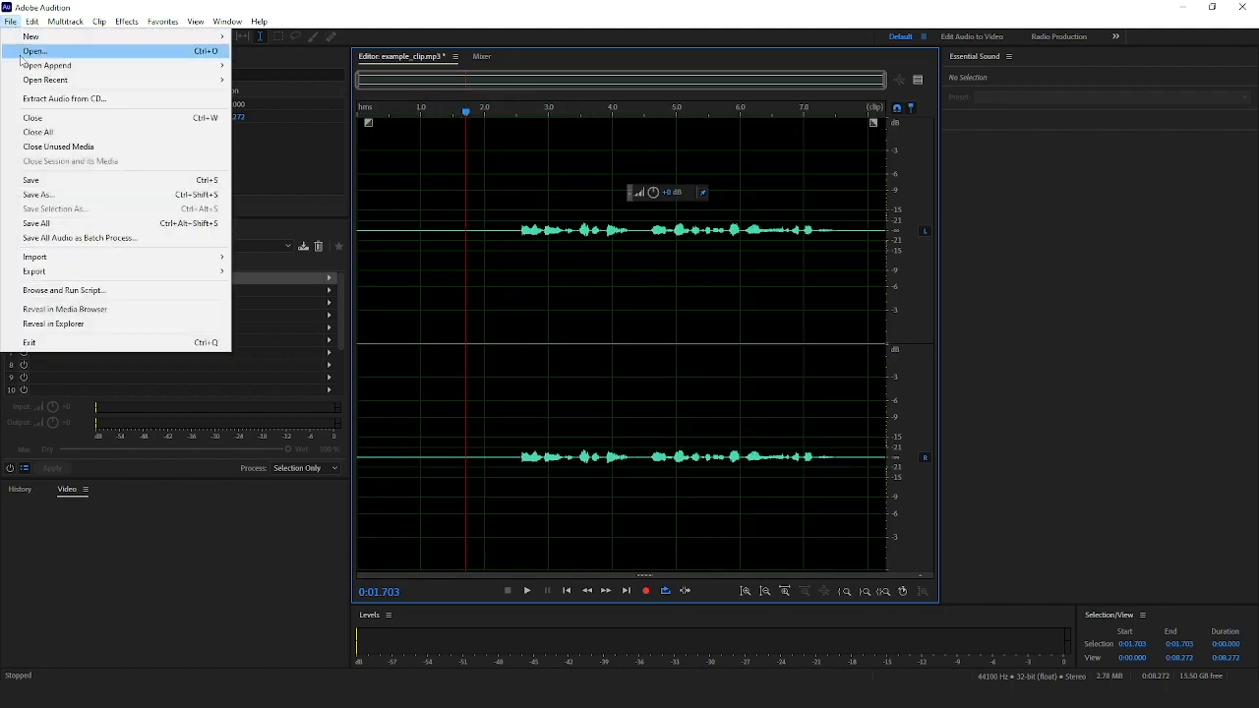
click(53, 183)
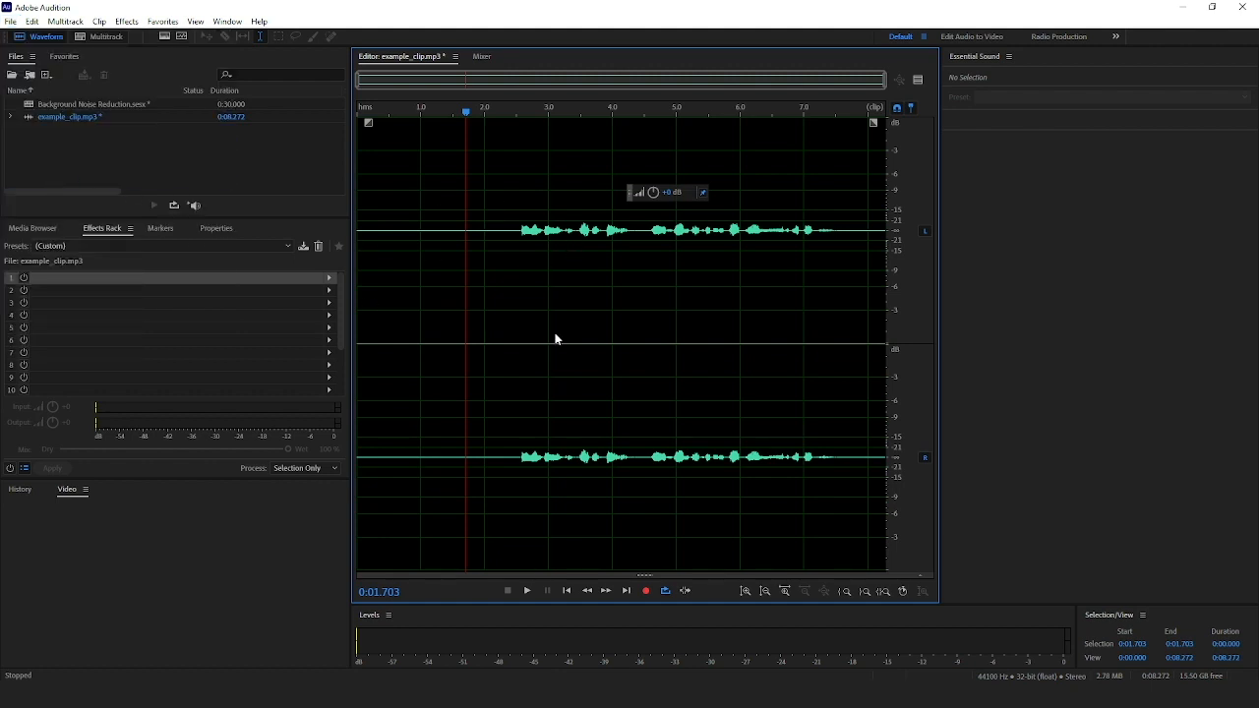
click(102, 38)
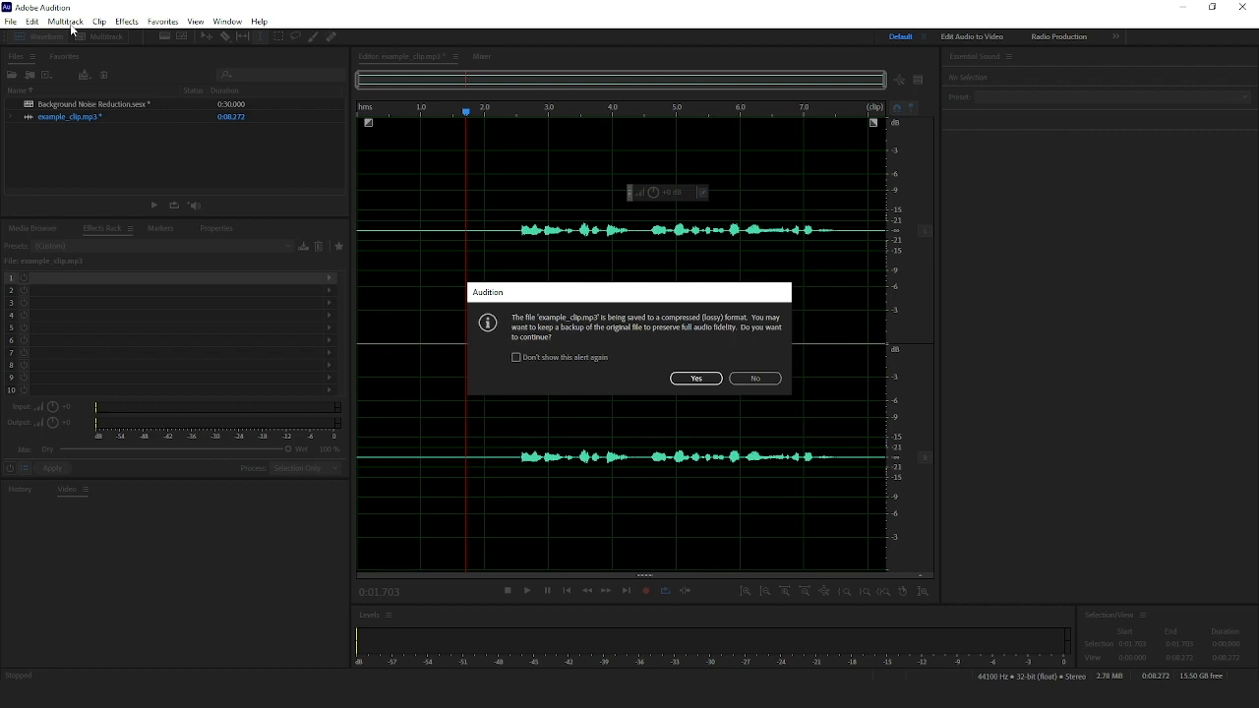
click(687, 381)
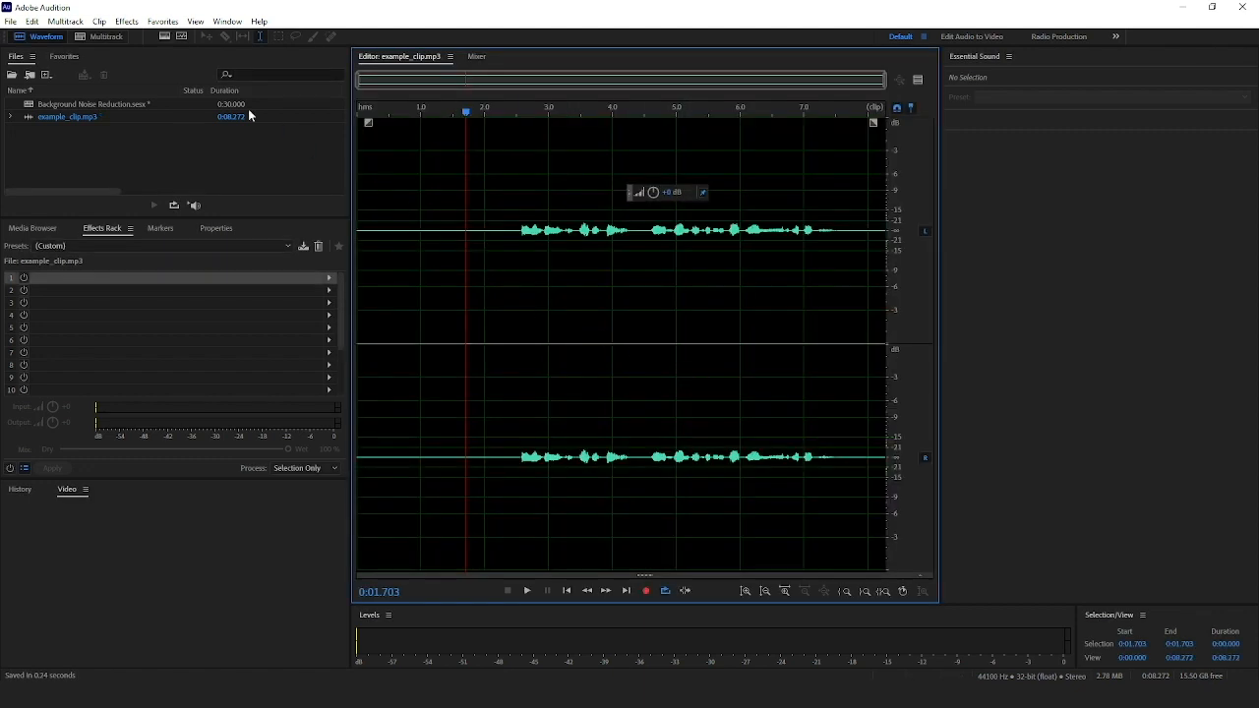
- Switch to the Background Noise Reduction multitrack session and play the cleaned clip from about 0.89 s, stopping at about 4.66 s
click(107, 36)
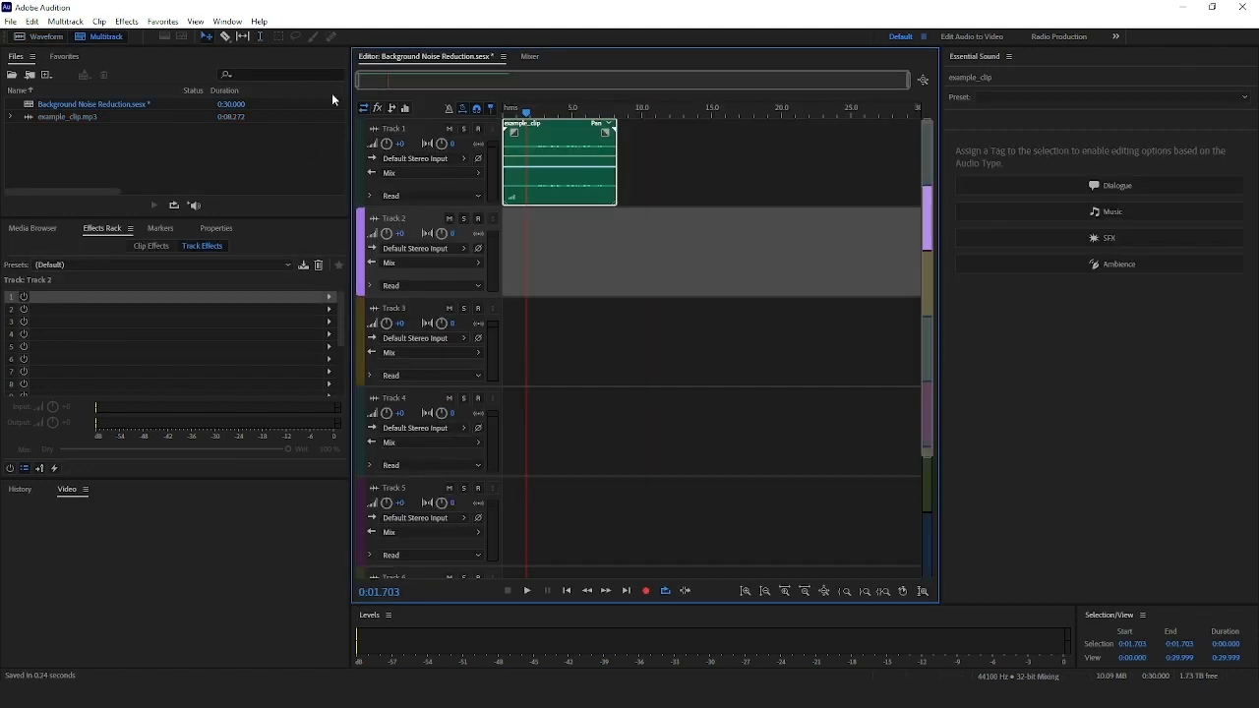
key(space)
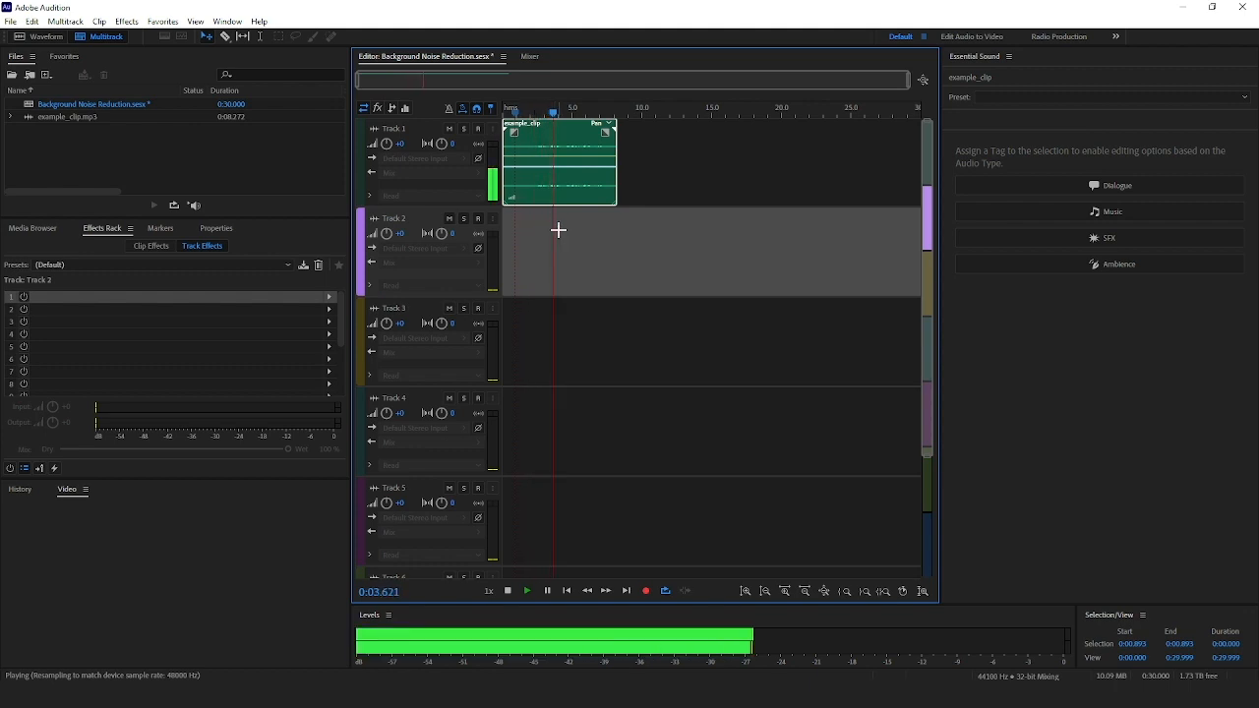
key(space)
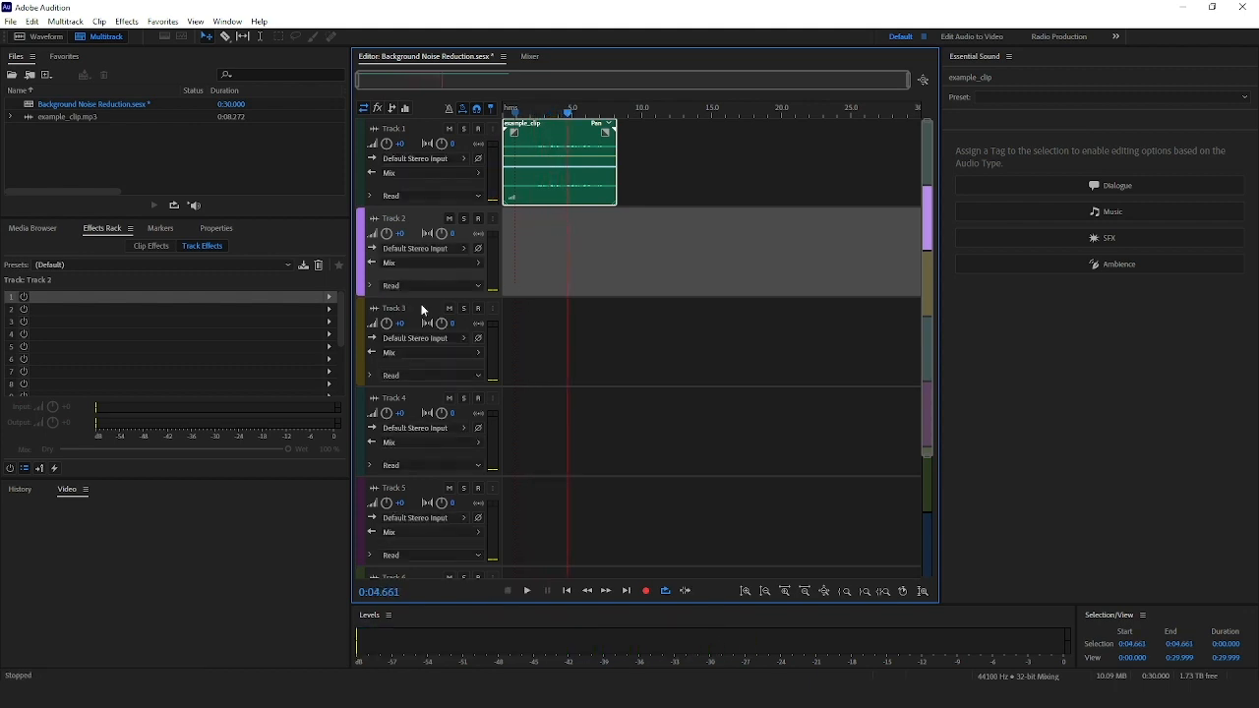
click(320, 297)
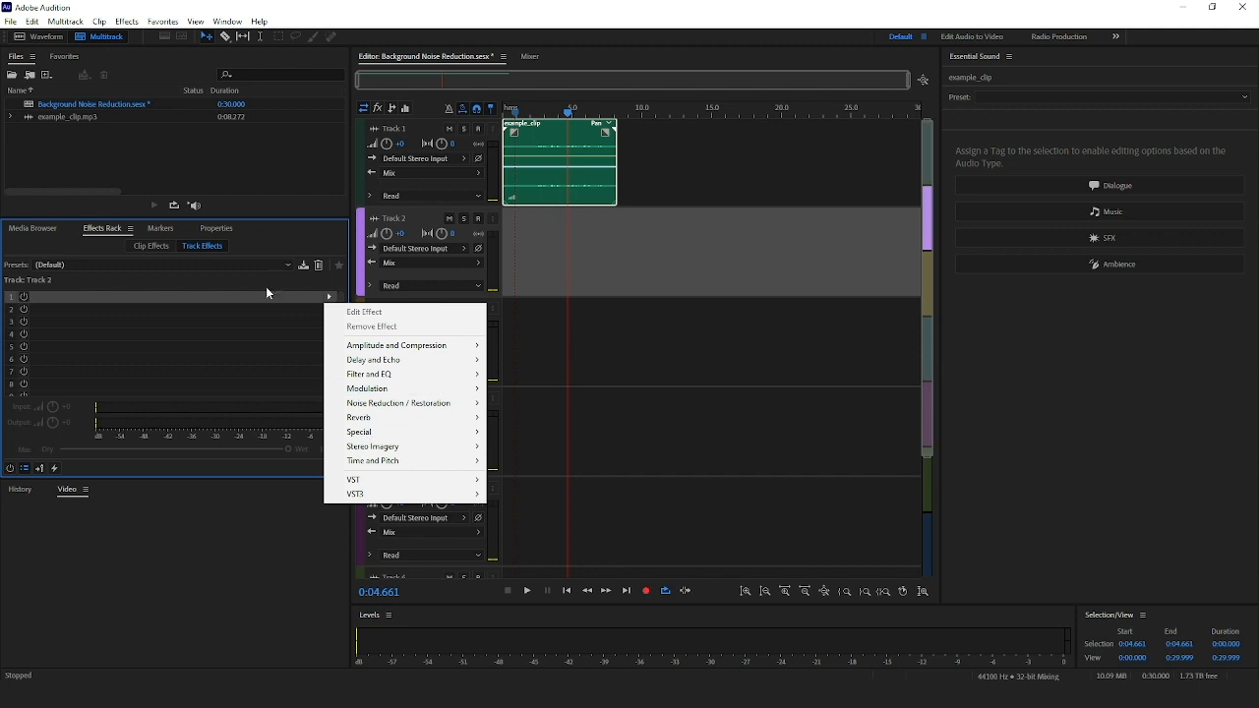
click(569, 245)
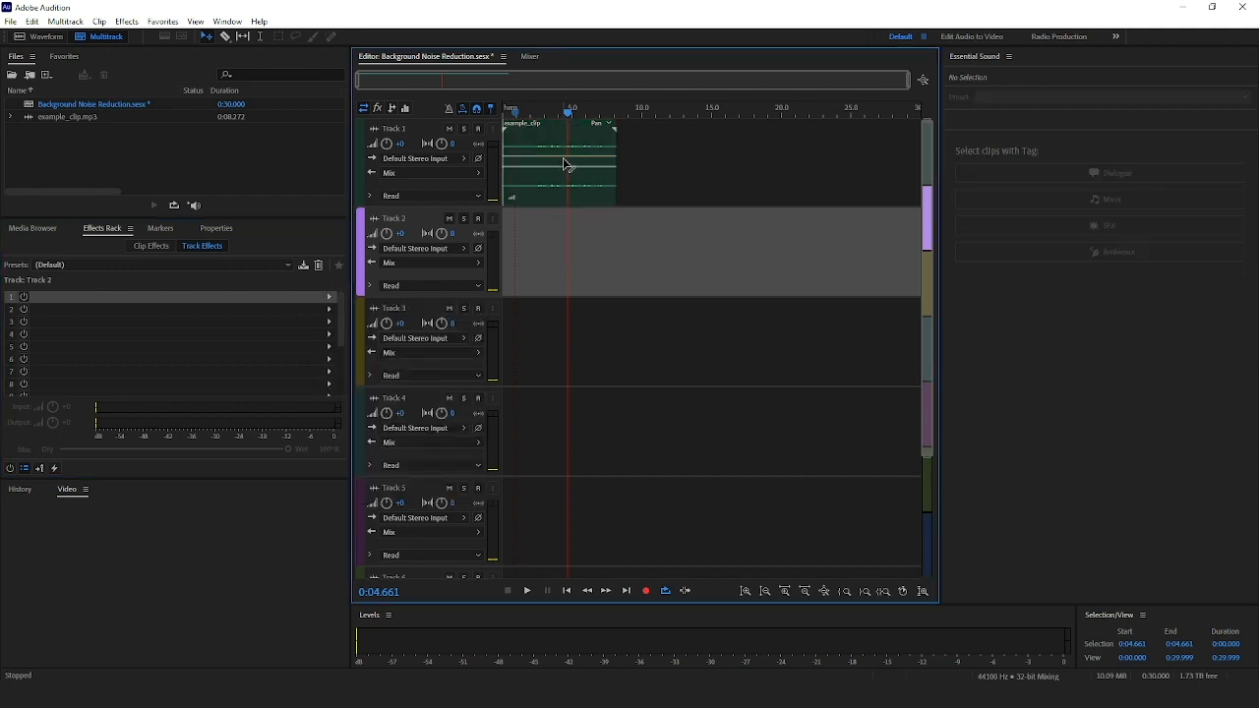